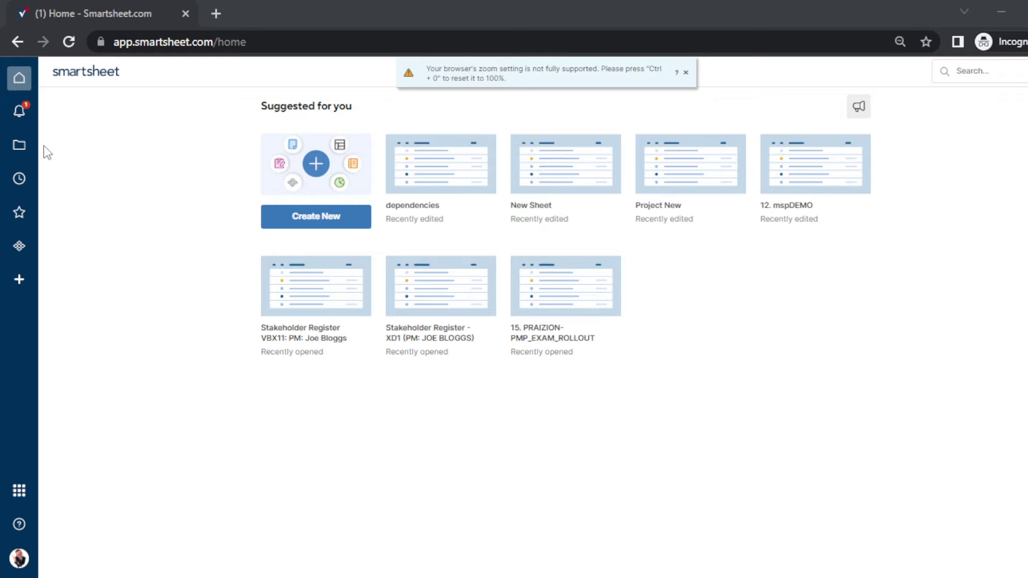
Step: Search the Solution Center for "backlog" and open the setup page of the Agile Backlog and Sprint Planning template set
{"action": "left_click", "coordinate": [20, 279]}
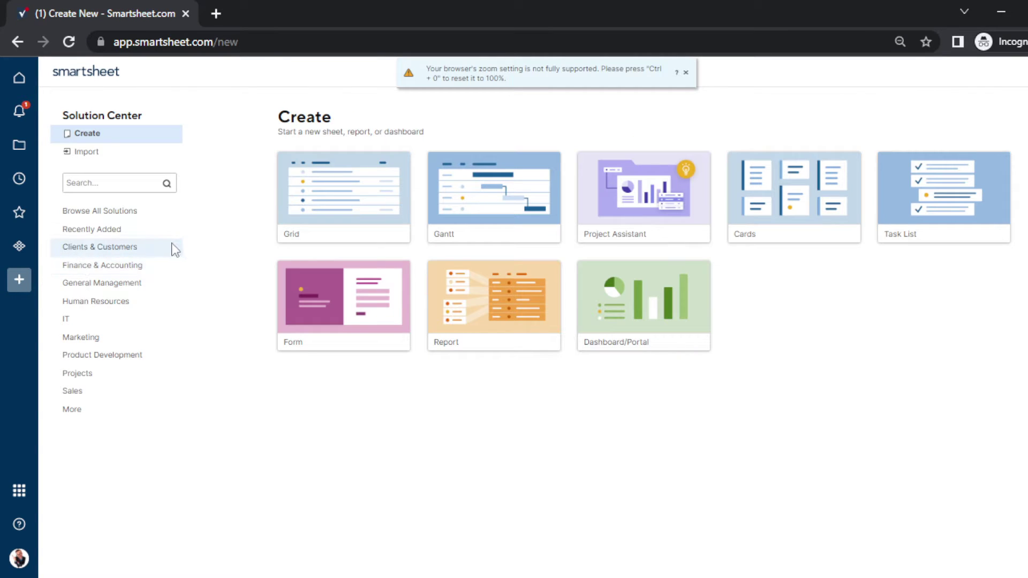
{"action": "left_click", "coordinate": [124, 186]}
{"action": "type", "text": "b"}
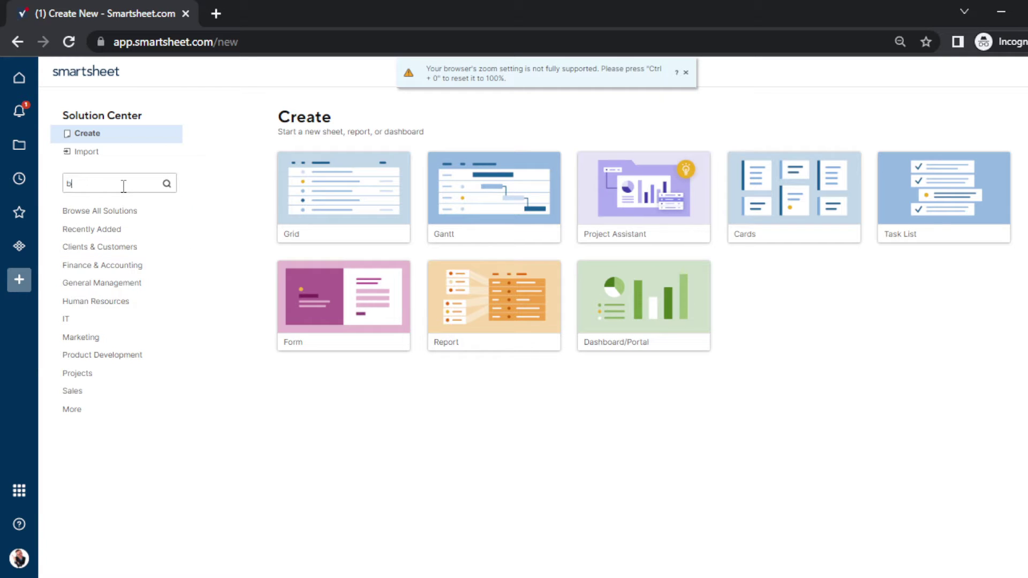
{"action": "type", "text": "acklog"}
{"action": "key", "text": "Return"}
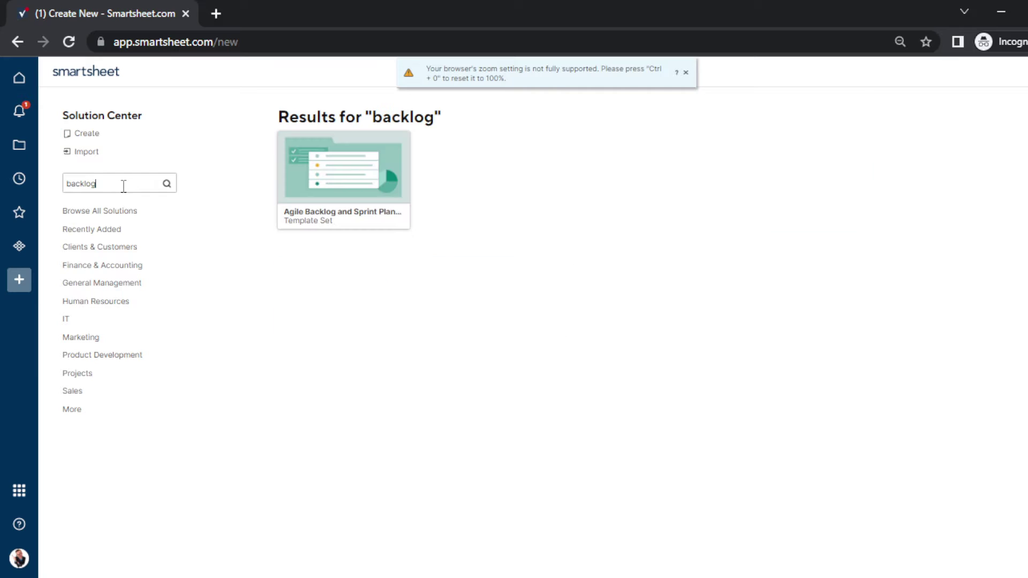
{"action": "left_click", "coordinate": [343, 209]}
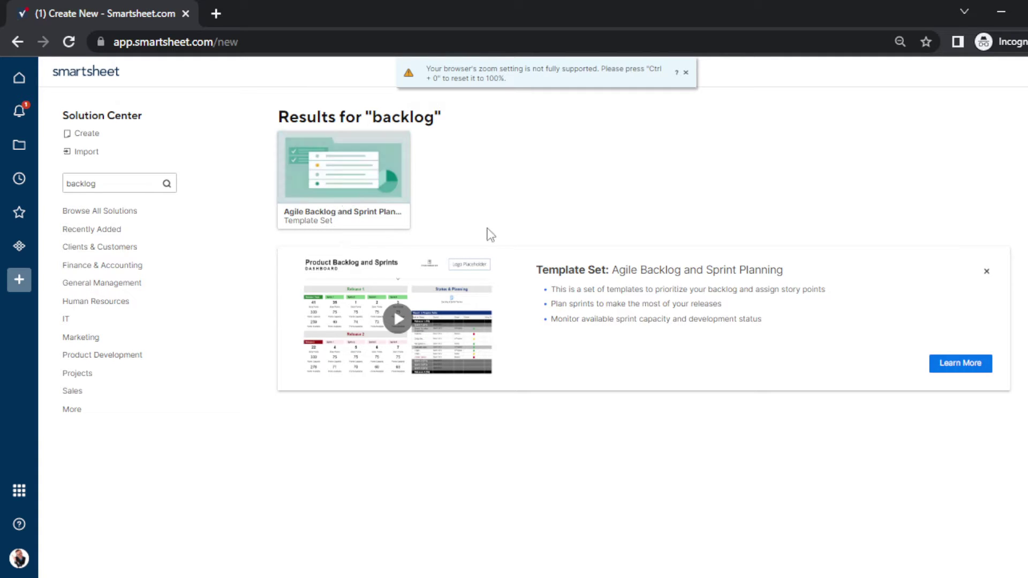
{"action": "left_click", "coordinate": [960, 364]}
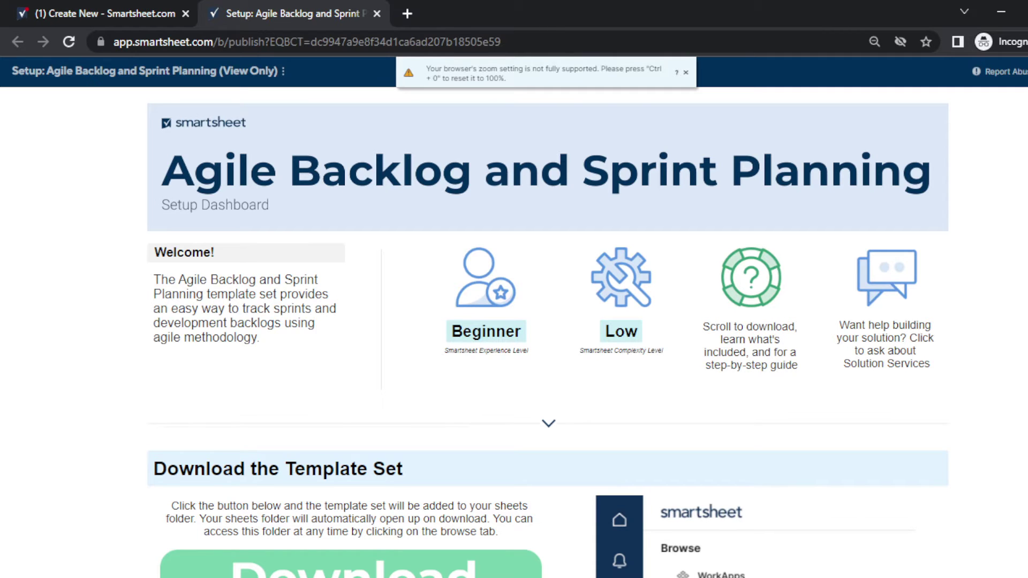
Step: Review the setup page's template overview, workflow diagram, included items, and instructions for creating the workspace and dashboard
{"action": "scroll", "coordinate": [547, 332], "scroll_direction": "down", "scroll_amount": 5}
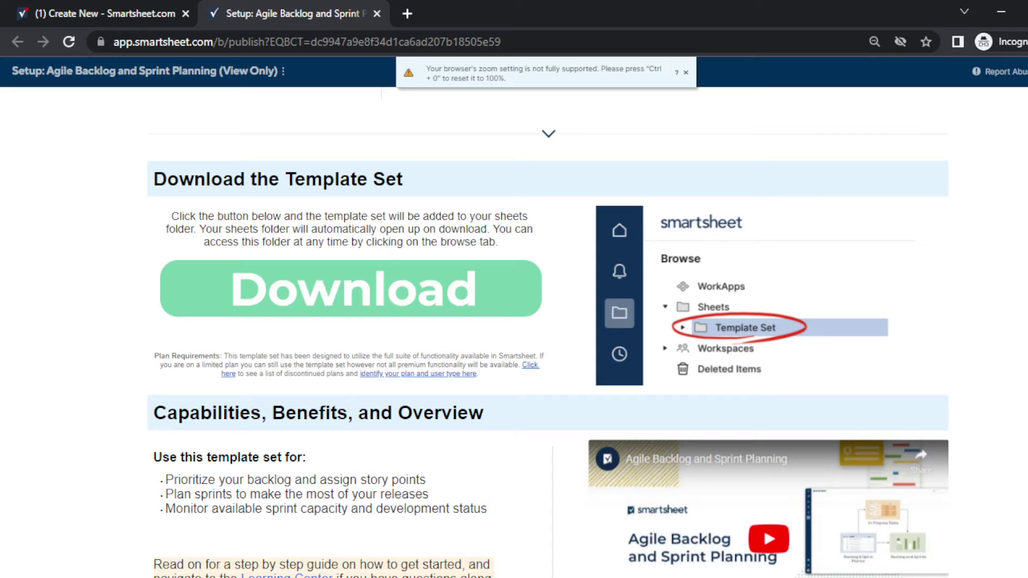
{"action": "scroll", "coordinate": [549, 330], "scroll_direction": "down", "scroll_amount": 5}
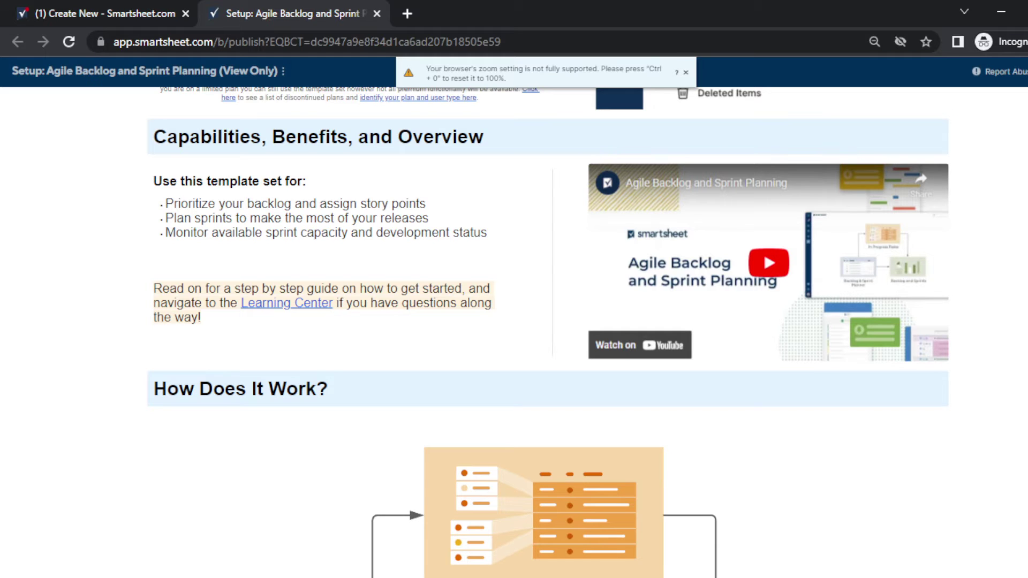
{"action": "scroll", "coordinate": [679, 176], "scroll_direction": "down", "scroll_amount": 7}
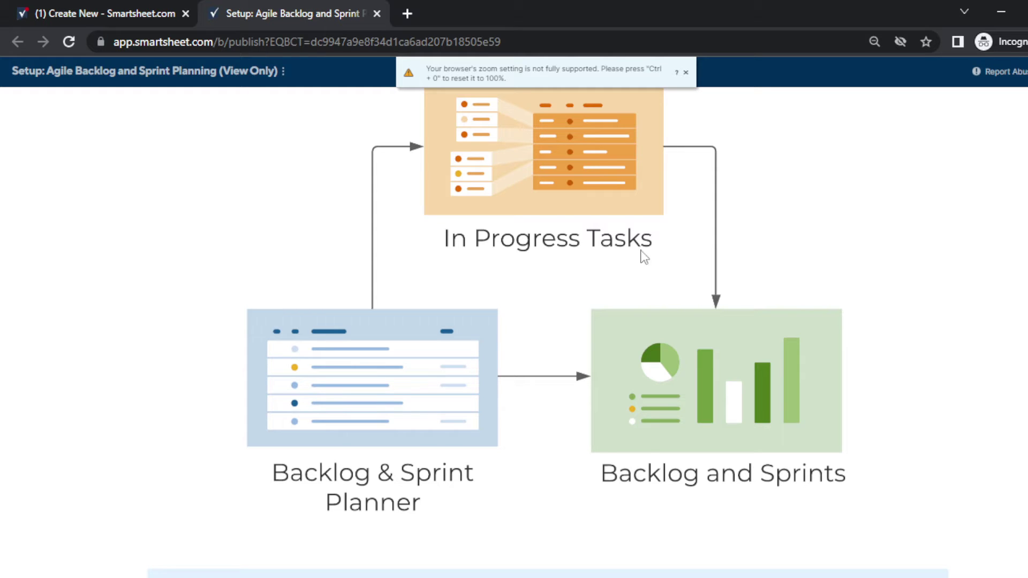
{"action": "scroll", "coordinate": [549, 328], "scroll_direction": "down", "scroll_amount": 8}
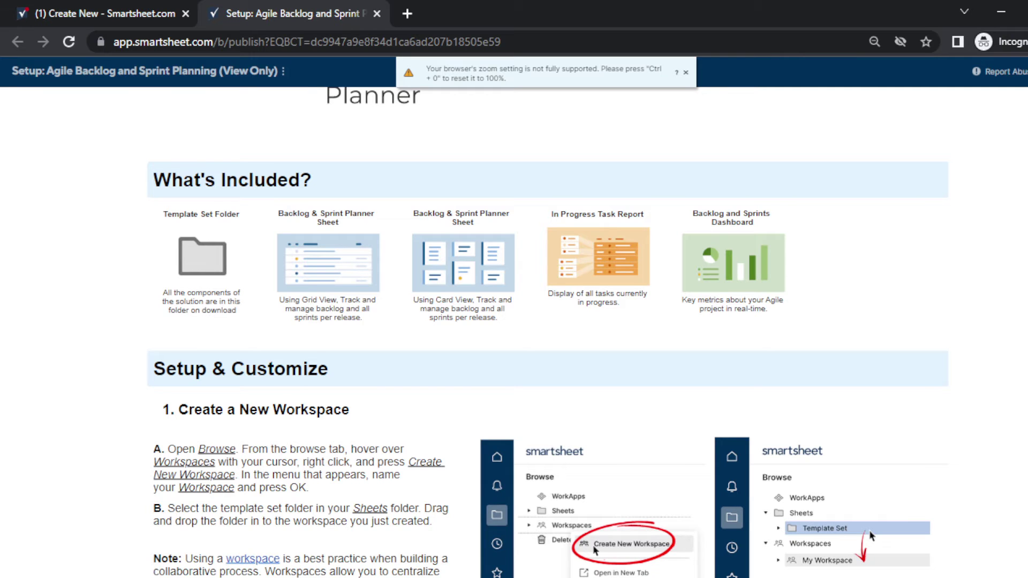
{"action": "scroll", "coordinate": [548, 333], "scroll_direction": "down", "scroll_amount": 3}
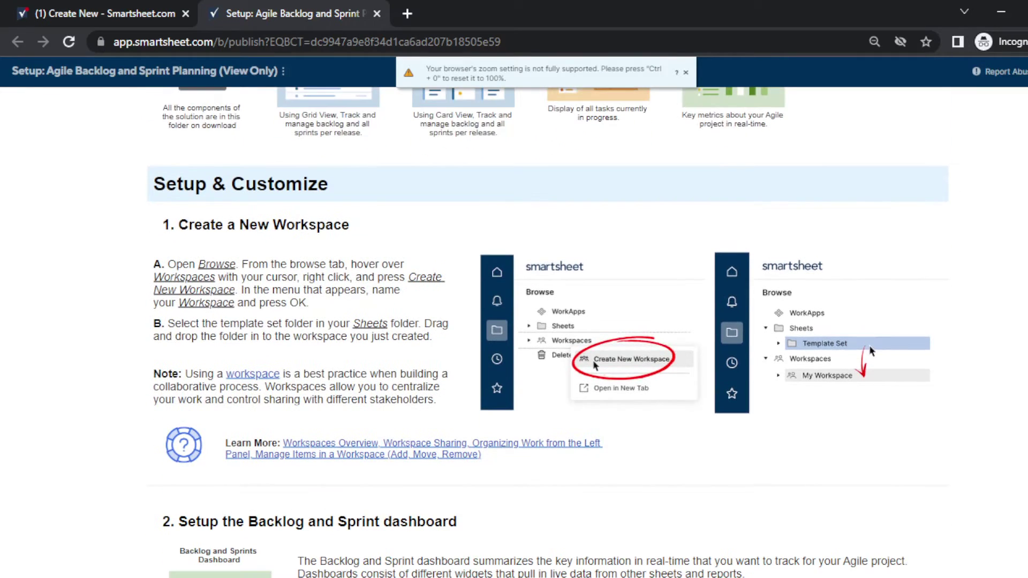
{"action": "scroll", "coordinate": [549, 333], "scroll_direction": "down", "scroll_amount": 1}
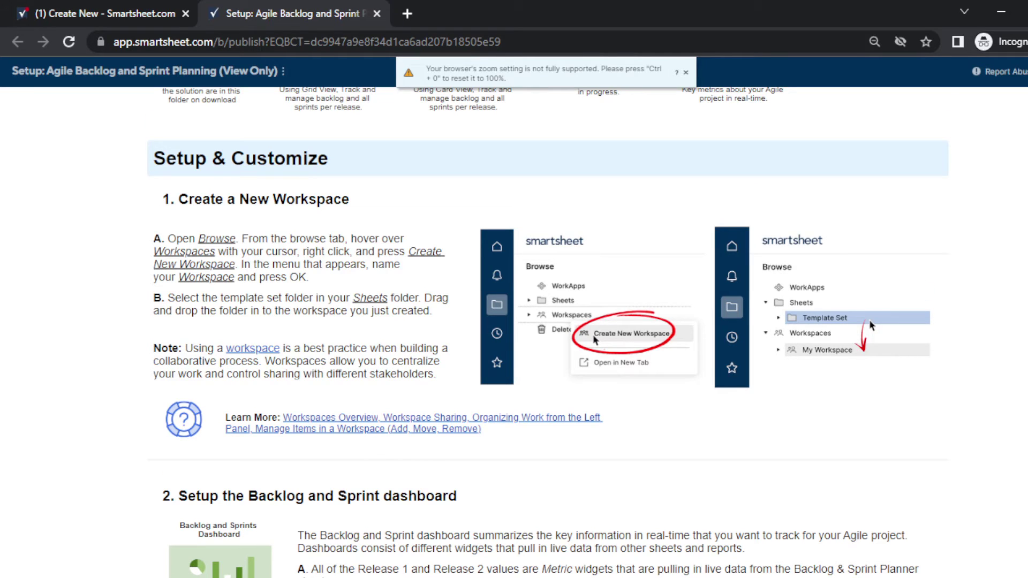
{"action": "scroll", "coordinate": [542, 332], "scroll_direction": "down", "scroll_amount": 7}
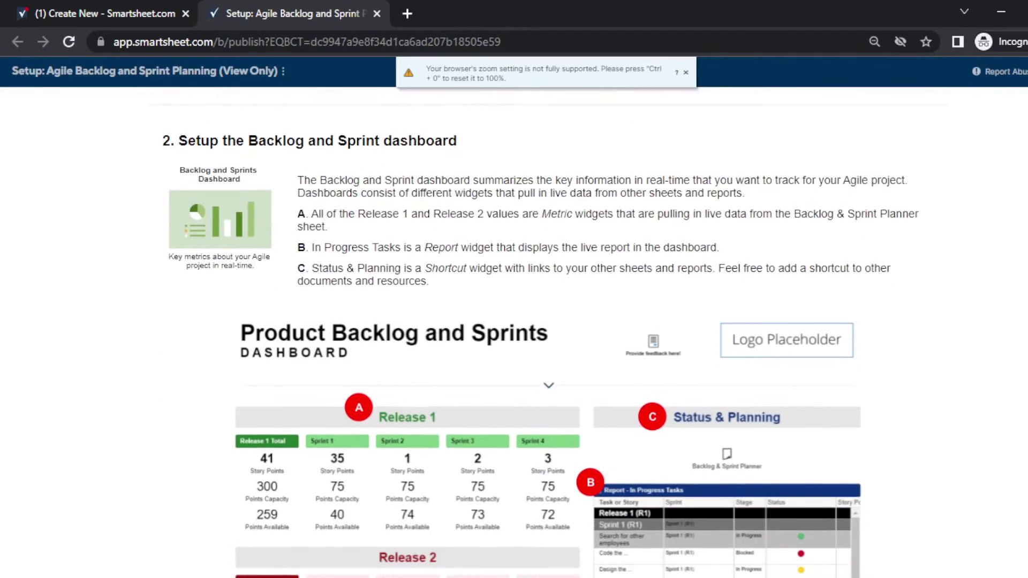
{"action": "scroll", "coordinate": [542, 332], "scroll_direction": "down", "scroll_amount": 3}
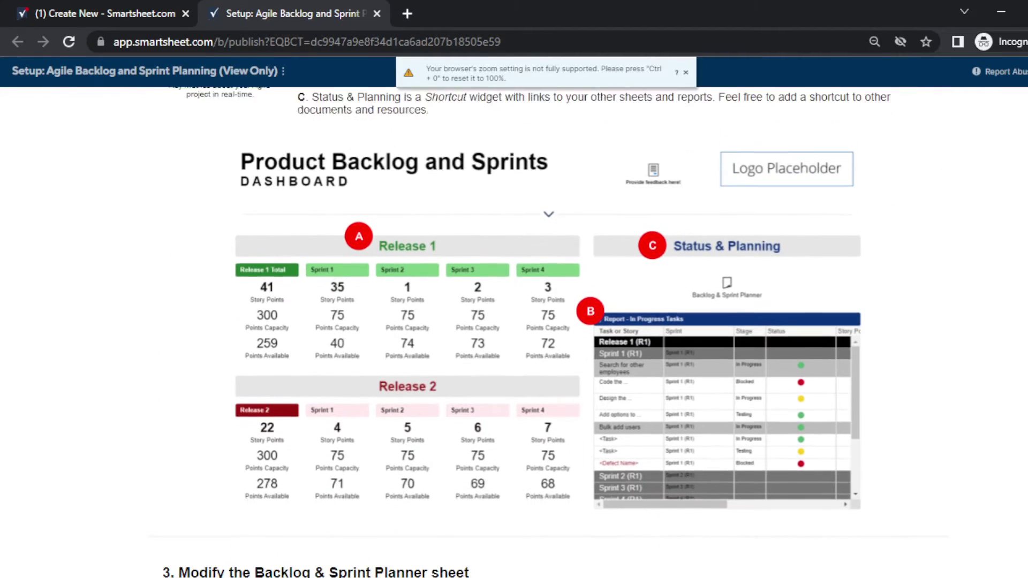
{"action": "scroll", "coordinate": [542, 332], "scroll_direction": "down", "scroll_amount": 1}
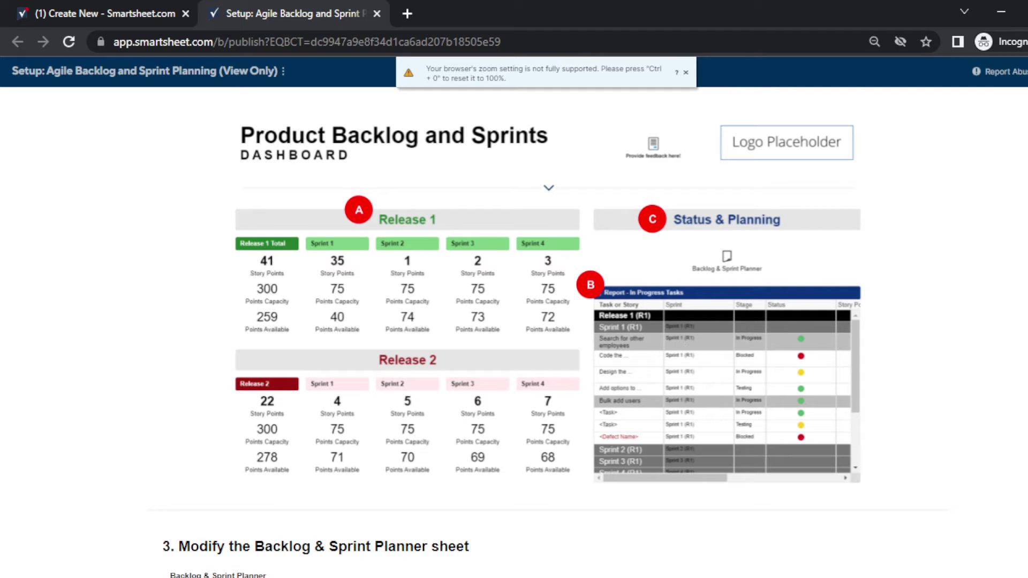
Step: Read the setup guide's sections from modifying the Backlog & Sprint Planner sheet through Card view, reports, sharing and helpful resources
{"action": "scroll", "coordinate": [514, 332], "scroll_direction": "down", "scroll_amount": 8}
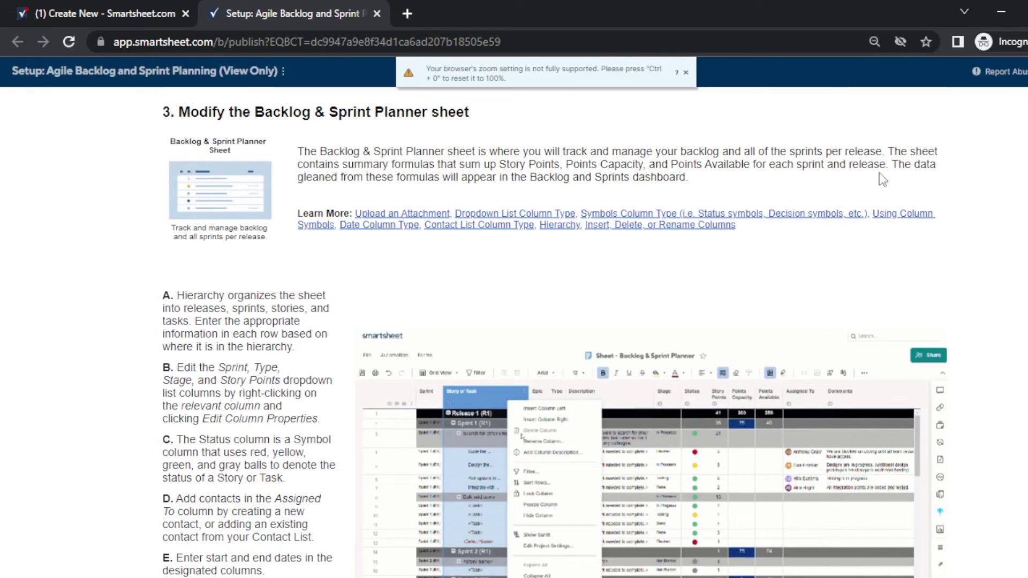
{"action": "scroll", "coordinate": [514, 332], "scroll_direction": "down", "scroll_amount": 10}
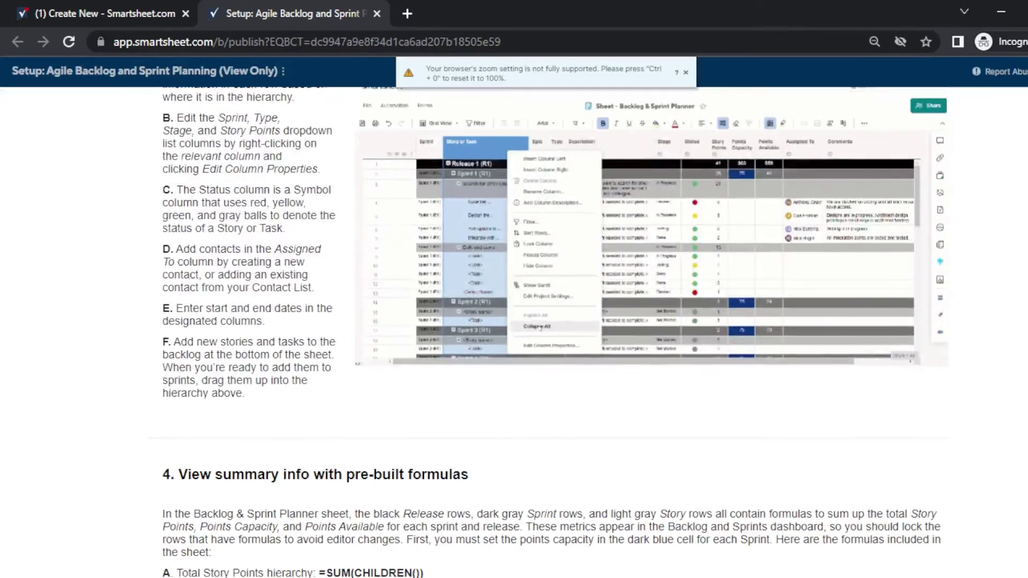
{"action": "scroll", "coordinate": [515, 332], "scroll_direction": "down", "scroll_amount": 4}
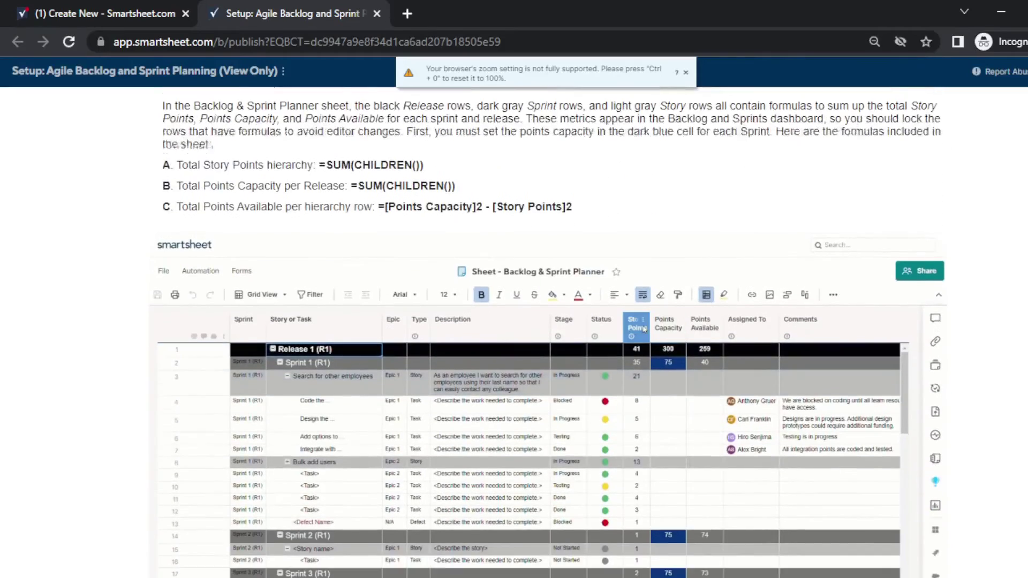
{"action": "scroll", "coordinate": [514, 332], "scroll_direction": "down", "scroll_amount": 8}
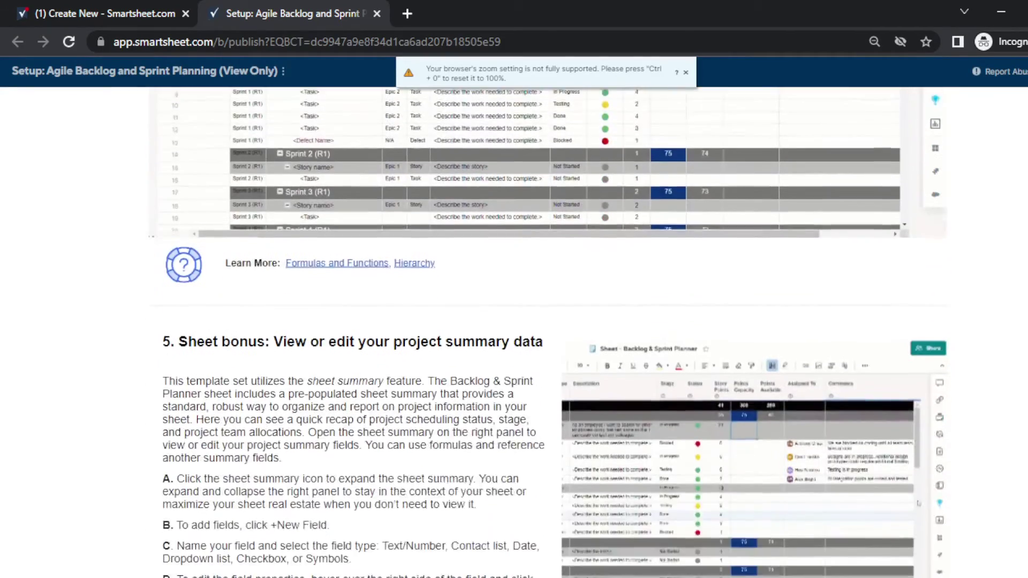
{"action": "scroll", "coordinate": [514, 332], "scroll_direction": "down", "scroll_amount": 1}
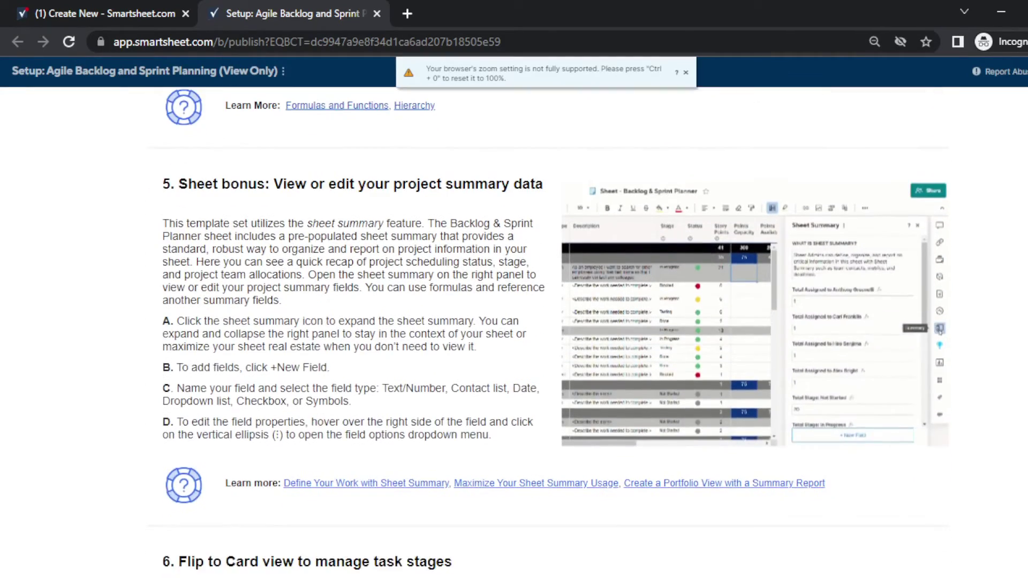
{"action": "scroll", "coordinate": [514, 332], "scroll_direction": "down", "scroll_amount": 3}
{"action": "scroll", "coordinate": [514, 332], "scroll_direction": "down", "scroll_amount": 5}
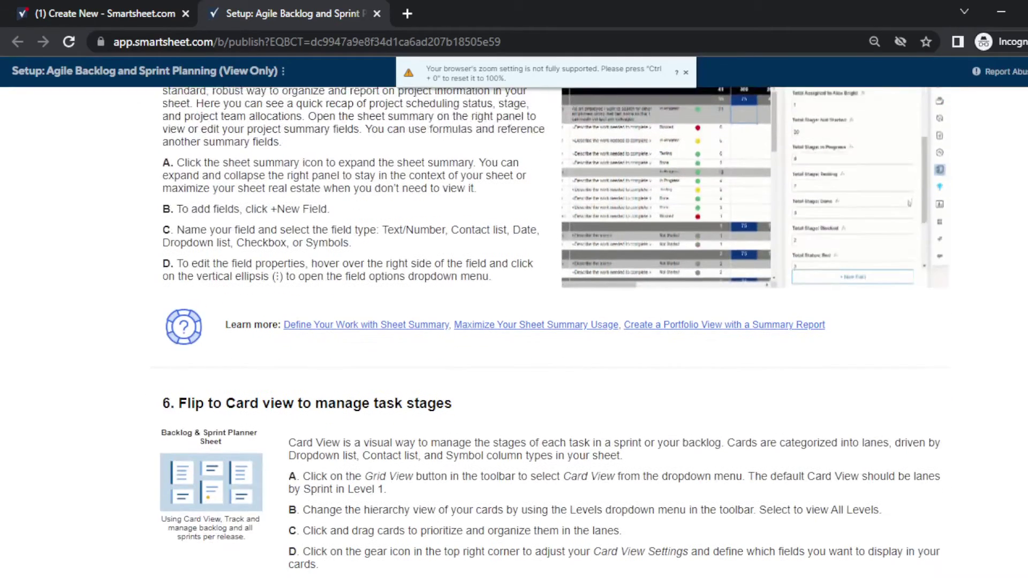
{"action": "scroll", "coordinate": [290, 354], "scroll_direction": "down", "scroll_amount": 1}
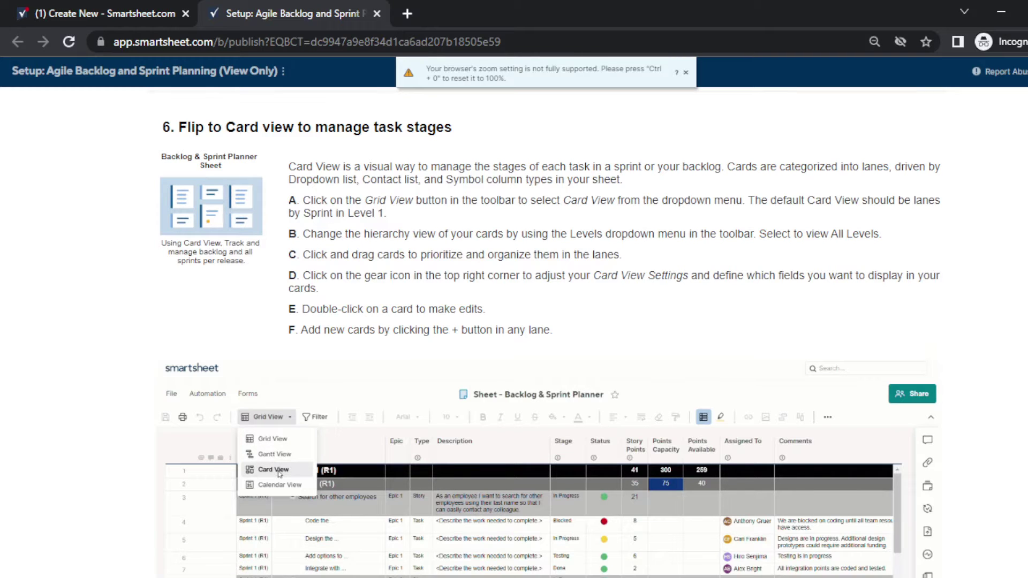
{"action": "scroll", "coordinate": [515, 332], "scroll_direction": "down", "scroll_amount": 1}
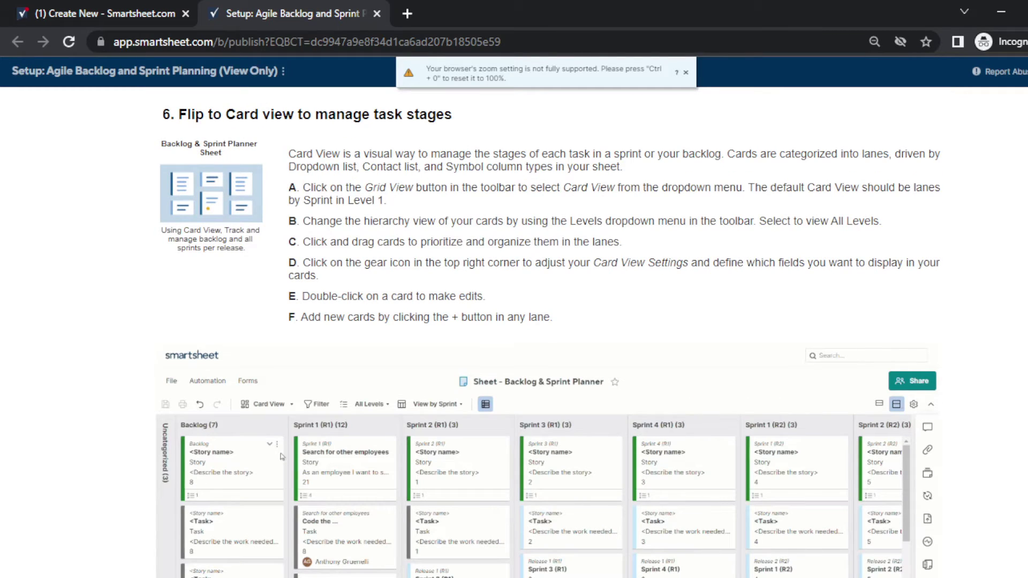
{"action": "scroll", "coordinate": [548, 332], "scroll_direction": "down", "scroll_amount": 4}
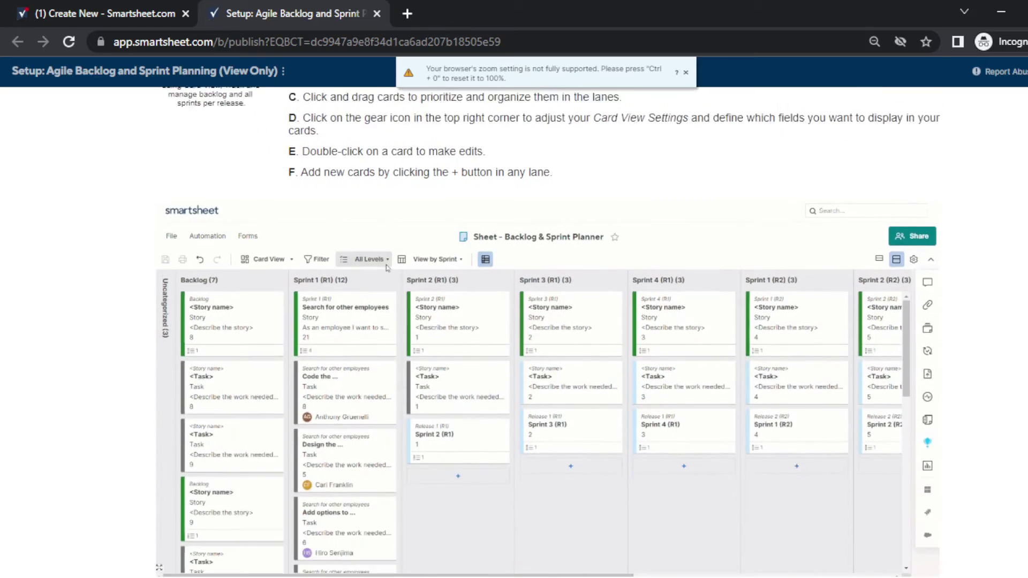
{"action": "scroll", "coordinate": [549, 332], "scroll_direction": "down", "scroll_amount": 1}
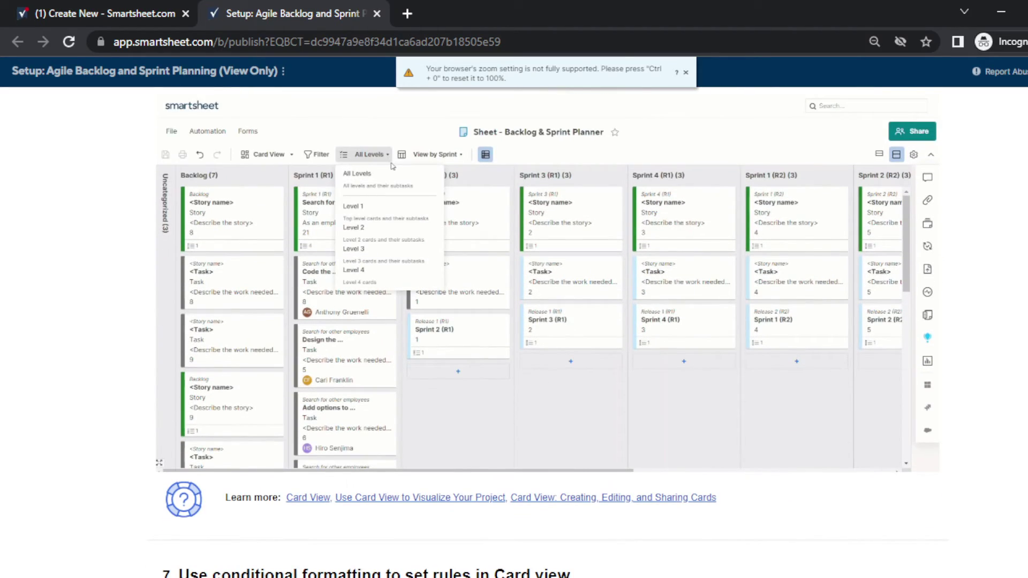
{"action": "scroll", "coordinate": [548, 332], "scroll_direction": "down", "scroll_amount": 20}
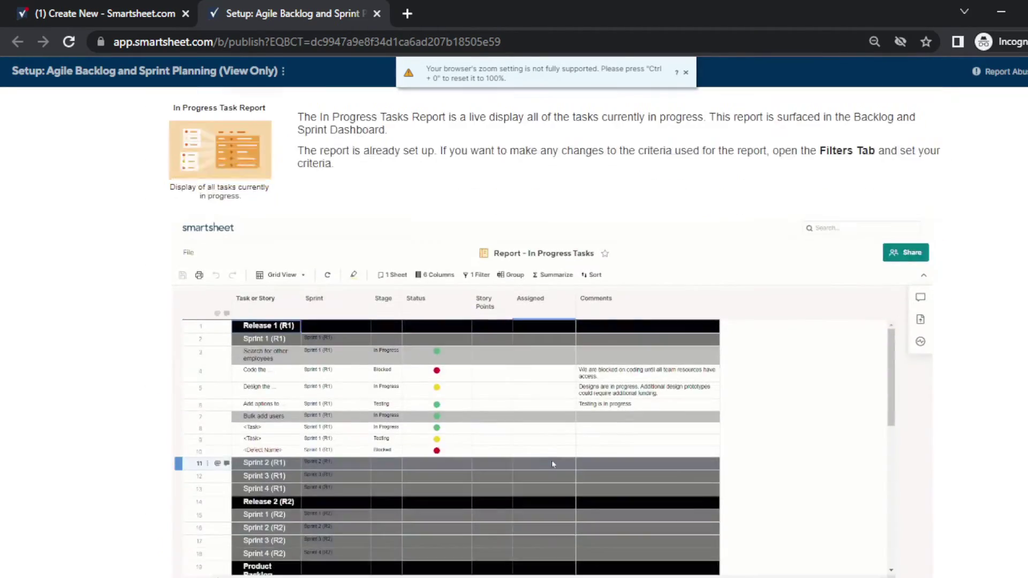
{"action": "scroll", "coordinate": [552, 464], "scroll_direction": "down", "scroll_amount": 18}
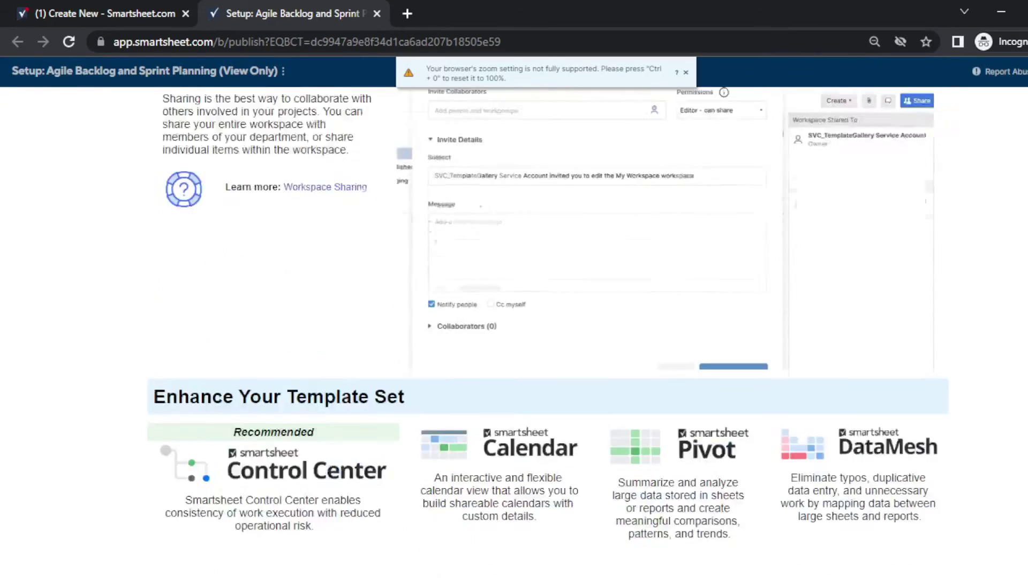
{"action": "scroll", "coordinate": [549, 332], "scroll_direction": "down", "scroll_amount": 4}
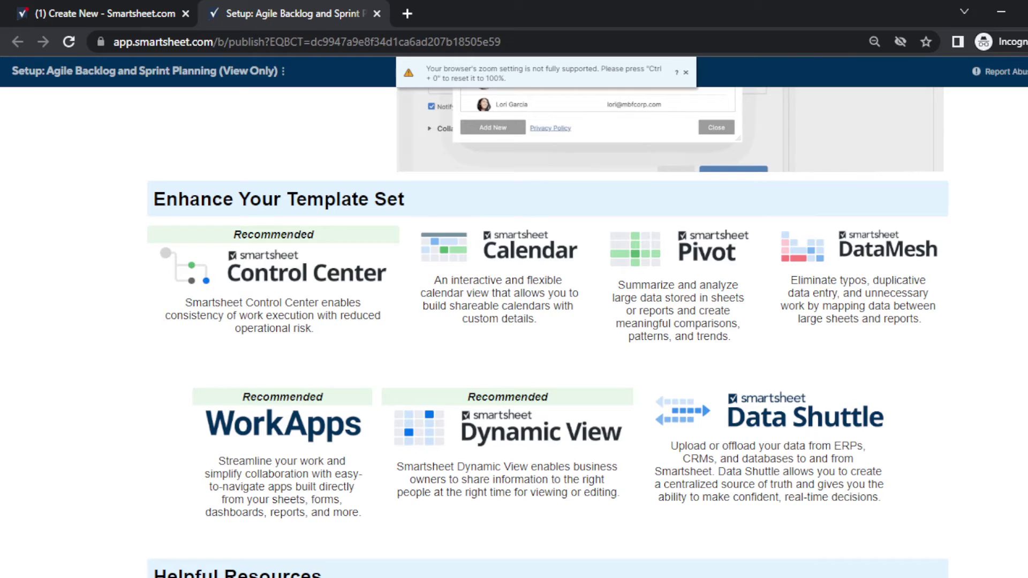
{"action": "scroll", "coordinate": [549, 332], "scroll_direction": "down", "scroll_amount": 4}
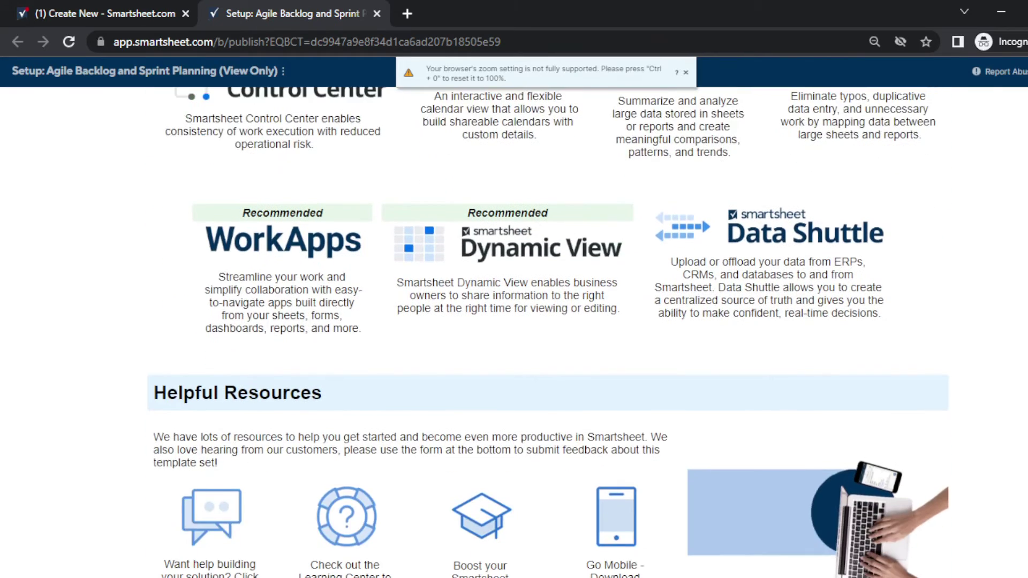
{"action": "scroll", "coordinate": [548, 332], "scroll_direction": "down", "scroll_amount": 5}
Step: Download the Agile Backlog and Sprint Planning template set and open its Backlog & Sprint Planner sheet
{"action": "key", "text": "Home"}
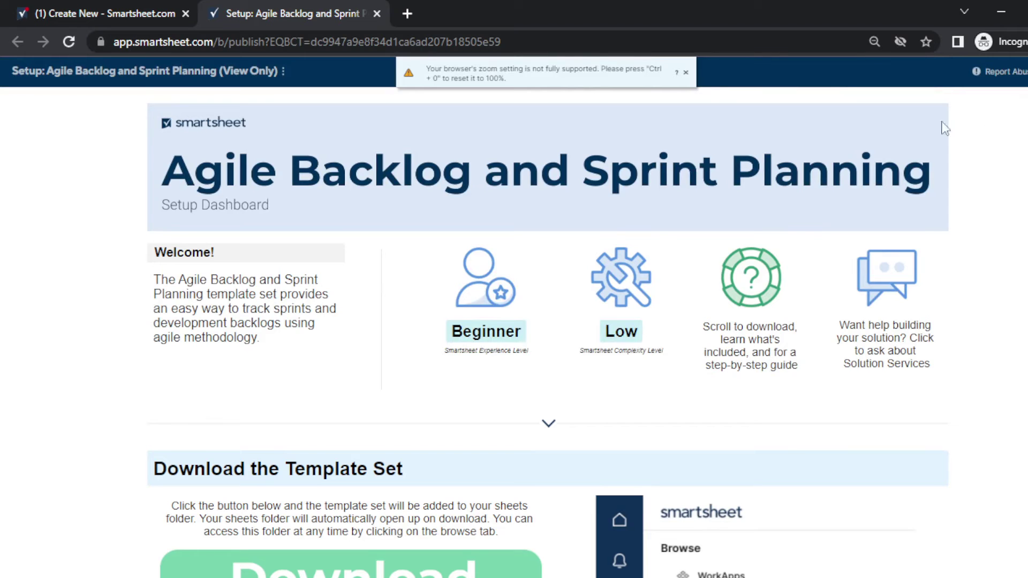
{"action": "scroll", "coordinate": [986, 127], "scroll_direction": "down", "scroll_amount": 3}
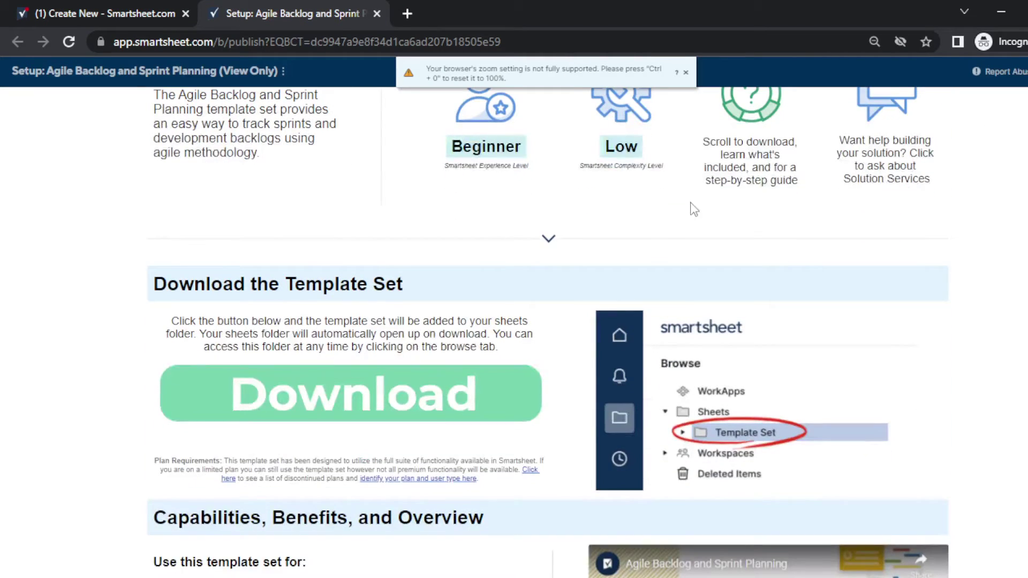
{"action": "left_click", "coordinate": [415, 398]}
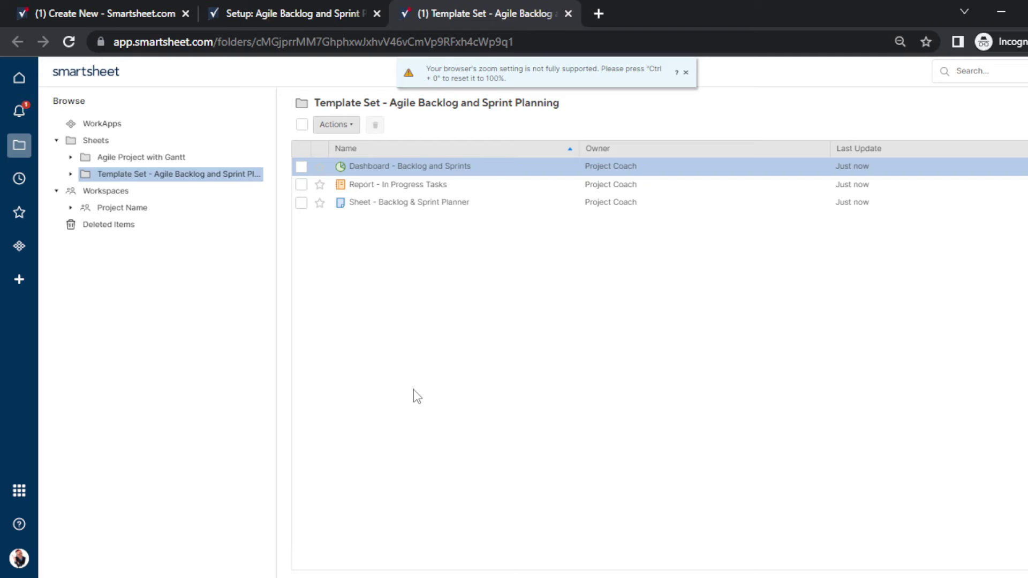
{"action": "left_click", "coordinate": [398, 197]}
{"action": "left_click", "coordinate": [395, 204]}
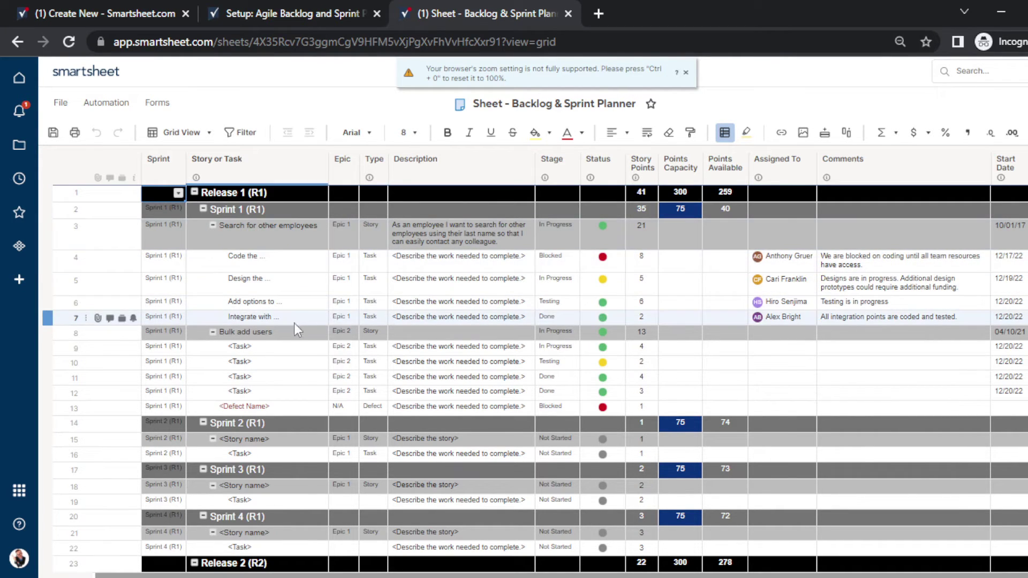
Step: Collapse Sprints 1 through 4 under Release 1 (R1)
{"action": "left_click", "coordinate": [203, 208]}
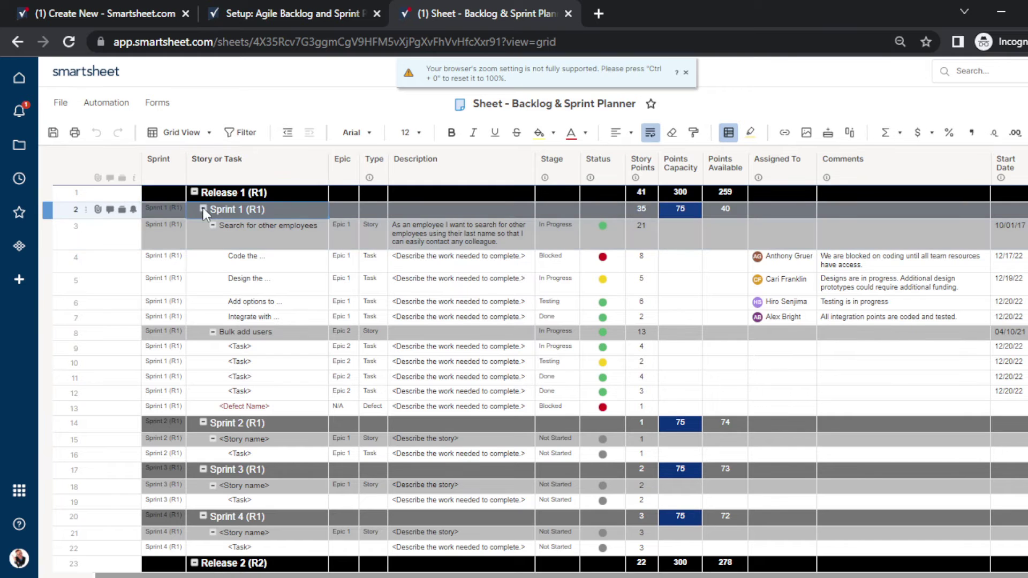
{"action": "left_click", "coordinate": [203, 210]}
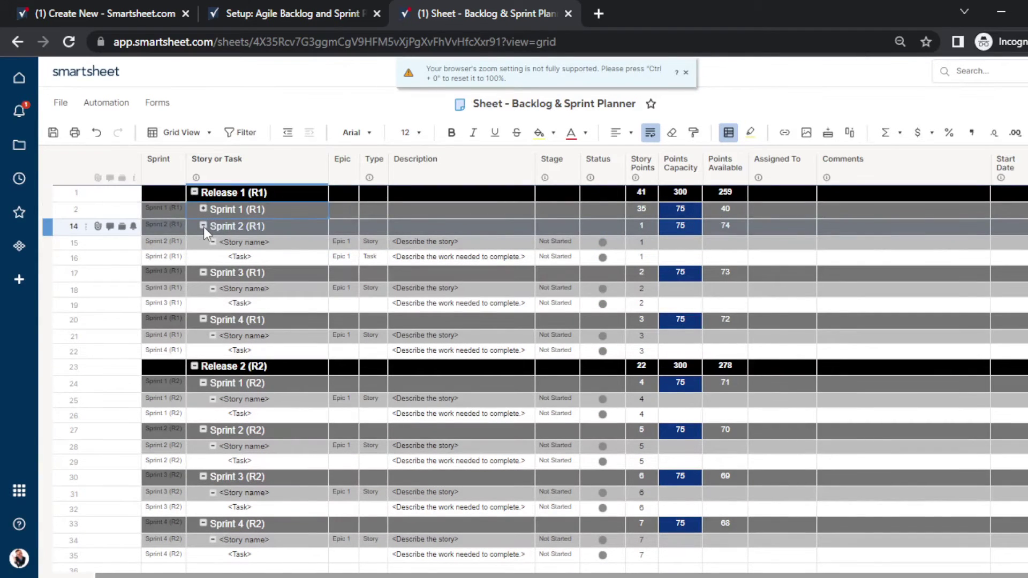
{"action": "left_click", "coordinate": [204, 227]}
{"action": "left_click", "coordinate": [203, 243]}
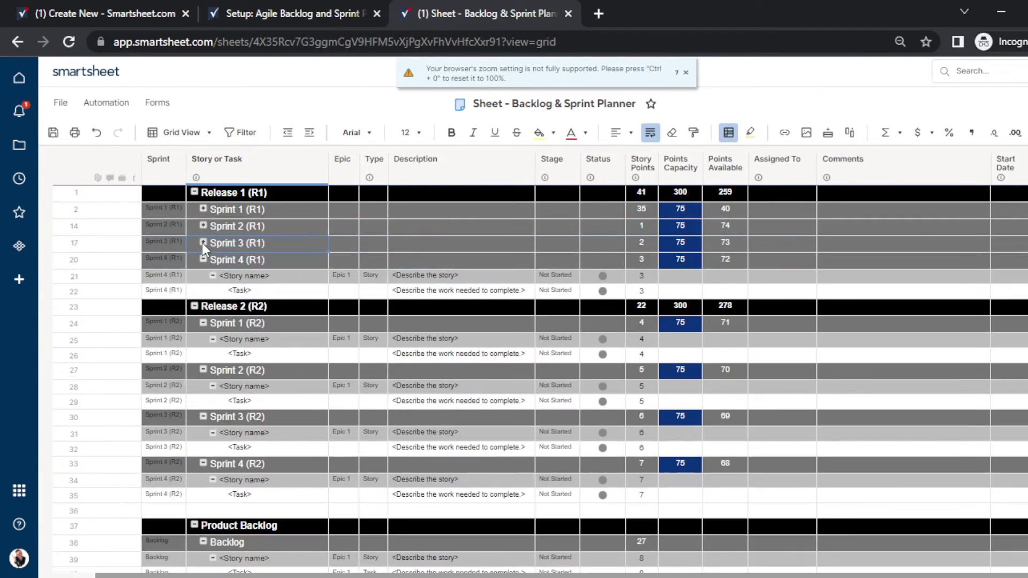
{"action": "left_click", "coordinate": [202, 259]}
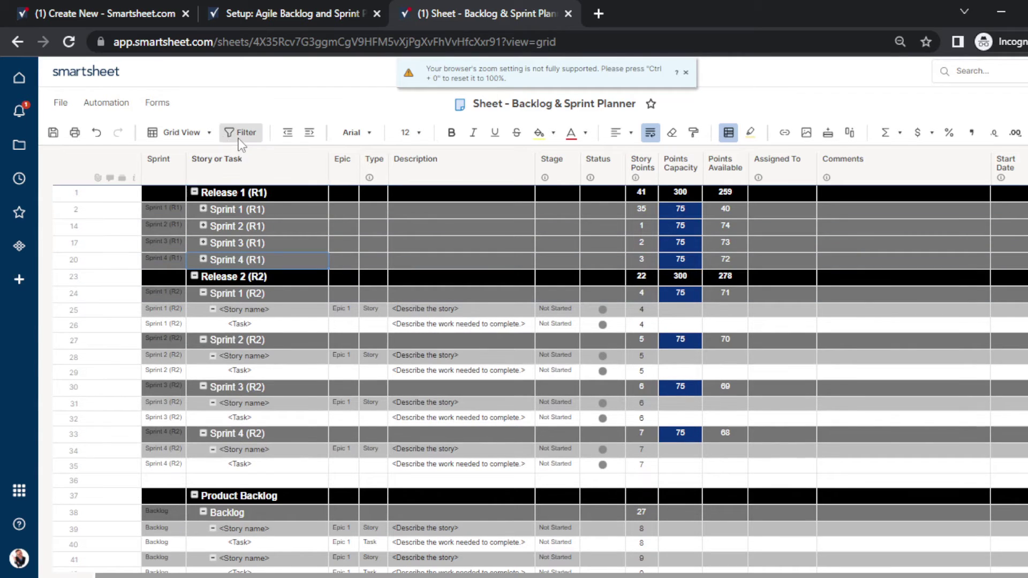
Step: Switch the sheet to Card View and collapse the Backlog lane after checking the Uncategorized lane
{"action": "left_click", "coordinate": [204, 138]}
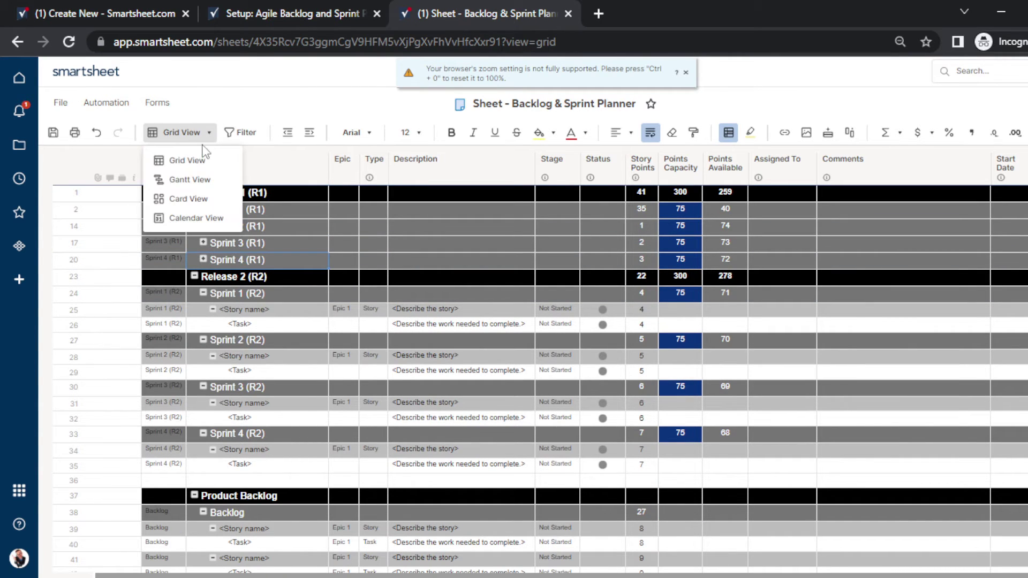
{"action": "left_click", "coordinate": [217, 198]}
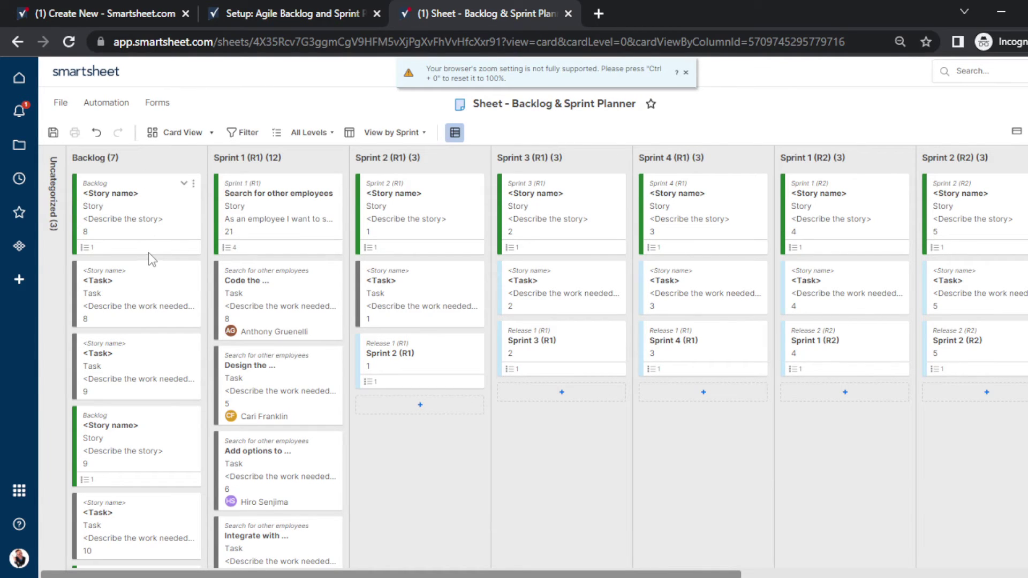
{"action": "left_click", "coordinate": [60, 175]}
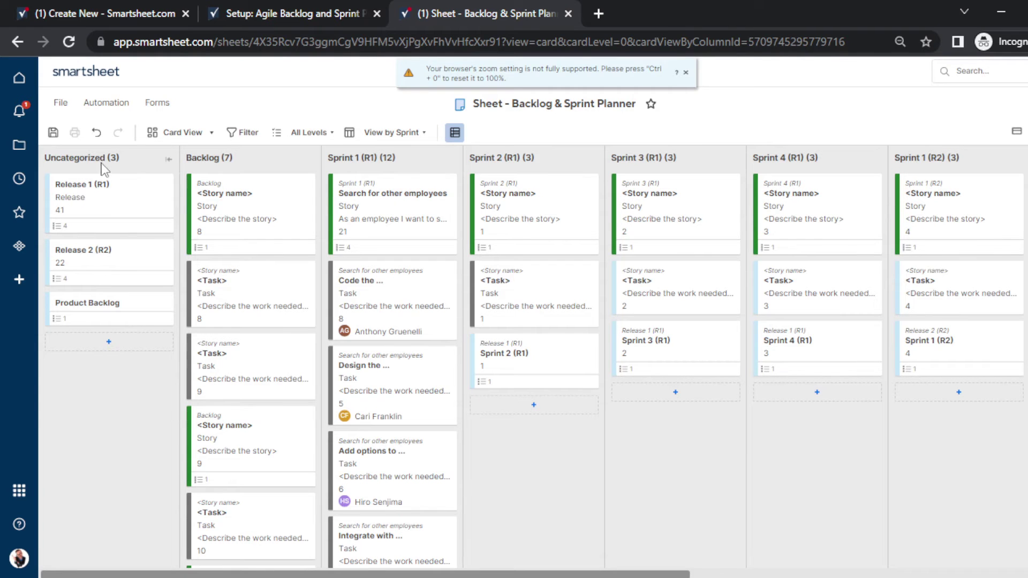
{"action": "left_click", "coordinate": [169, 159]}
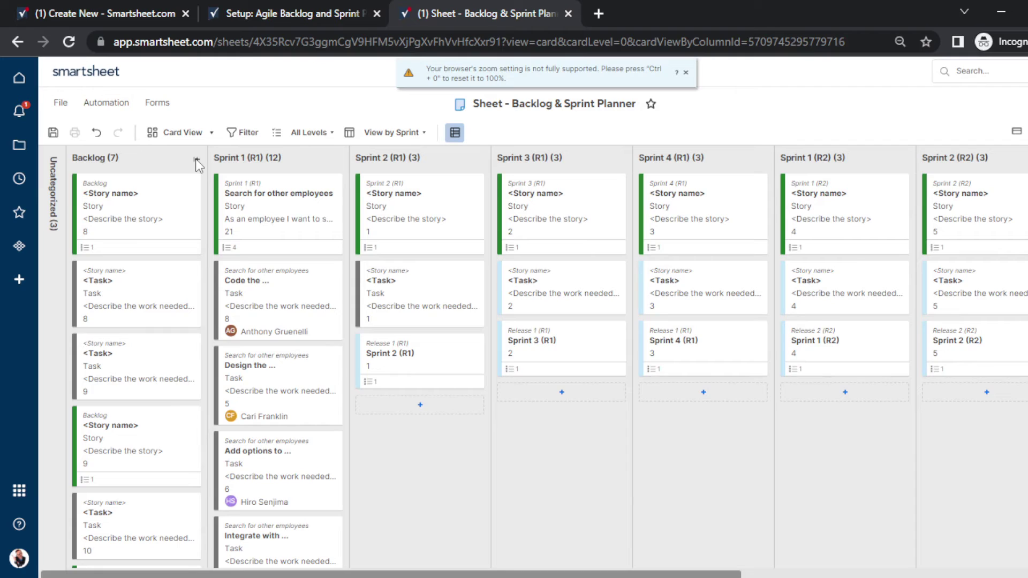
{"action": "left_click", "coordinate": [196, 160]}
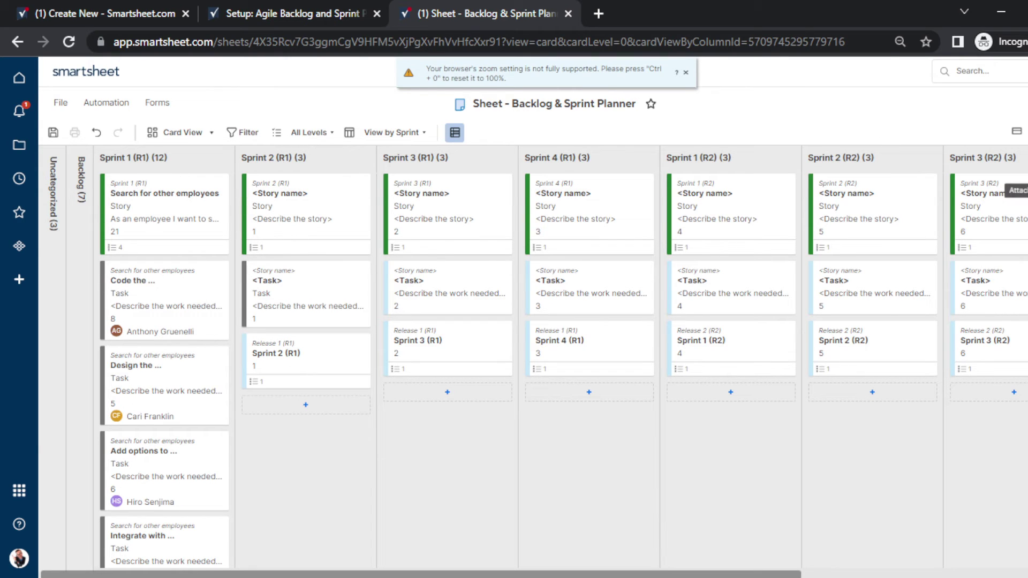
Step: Look through all the story, task and defect cards in the Sprint 1 (R1) lane
{"action": "scroll", "coordinate": [564, 371], "scroll_direction": "down", "scroll_amount": 3}
{"action": "scroll", "coordinate": [564, 372], "scroll_direction": "down", "scroll_amount": 10}
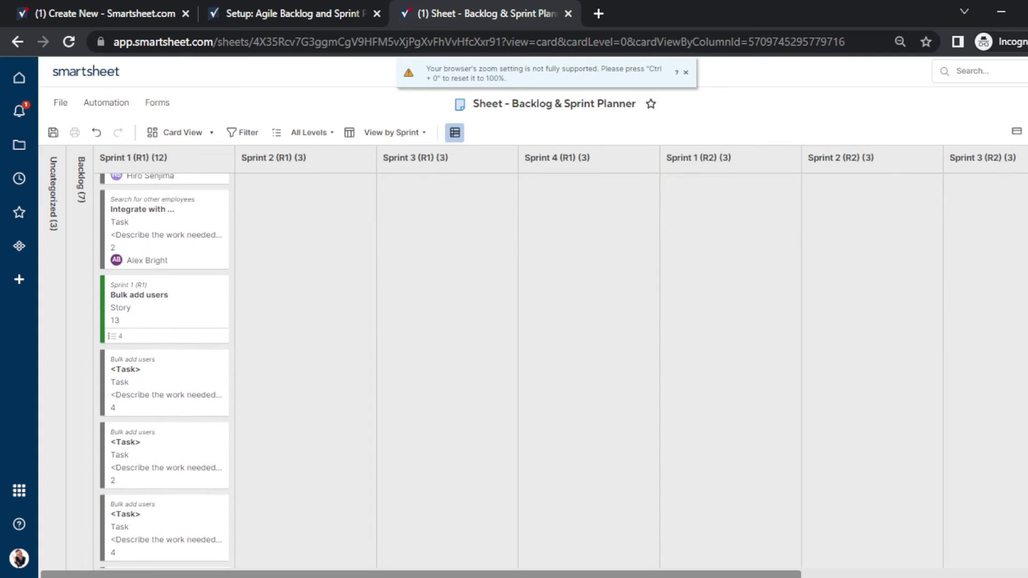
{"action": "scroll", "coordinate": [564, 371], "scroll_direction": "down", "scroll_amount": 1}
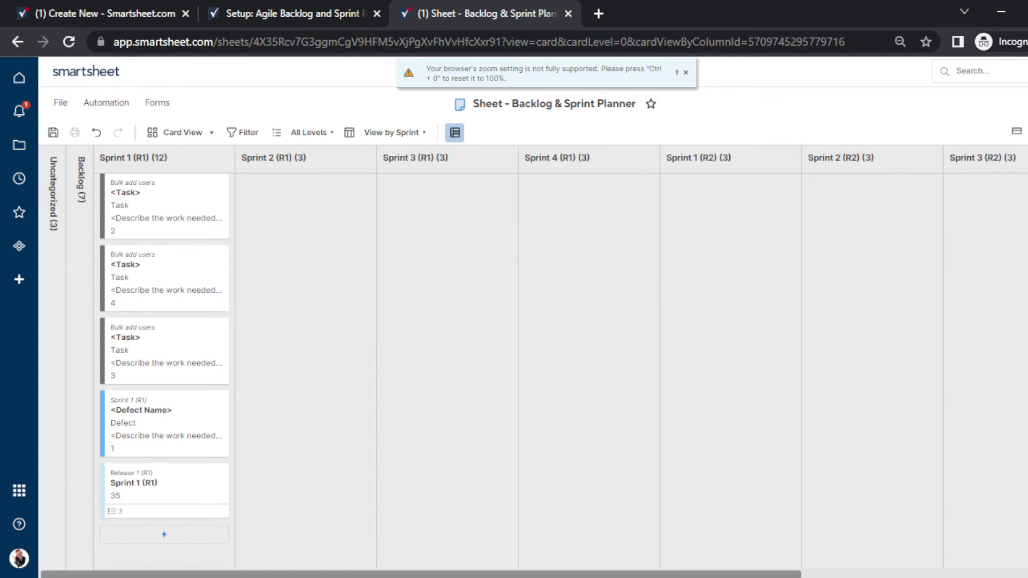
{"action": "scroll", "coordinate": [561, 370], "scroll_direction": "up", "scroll_amount": 12}
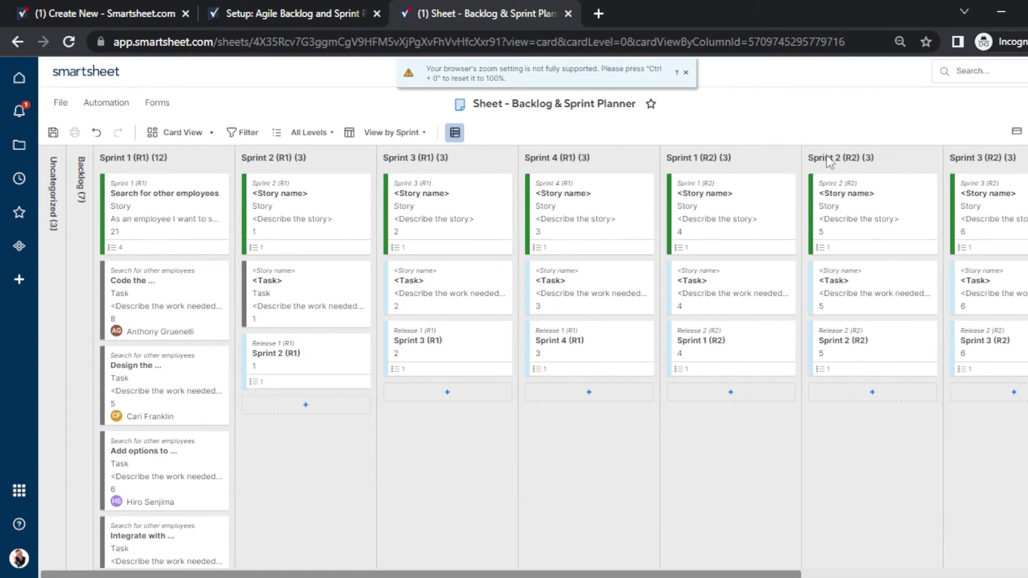
Step: Return the sheet to Grid View and expand Sprint 1 (R1) under Release 1
{"action": "left_click", "coordinate": [196, 135]}
{"action": "left_click", "coordinate": [188, 160]}
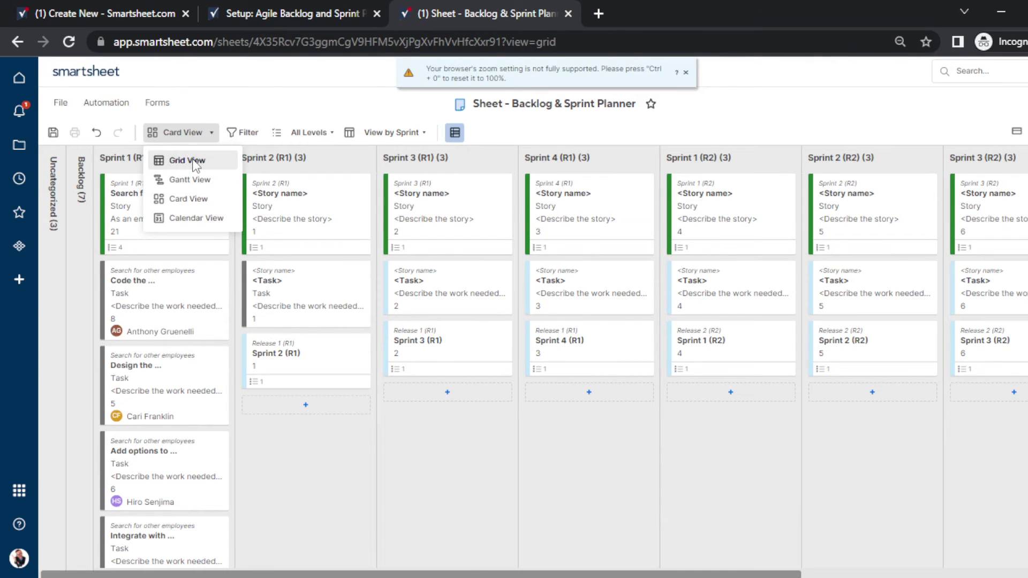
{"action": "left_click", "coordinate": [499, 194]}
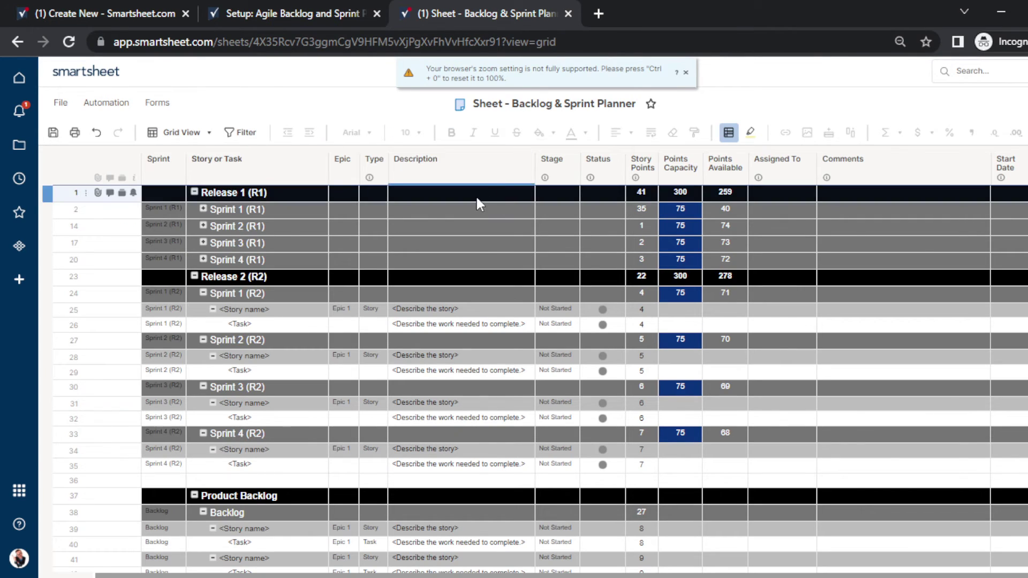
{"action": "left_click", "coordinate": [222, 211]}
{"action": "left_click", "coordinate": [203, 209]}
Step: Examine the descriptions, status and stages of the "Search for other employees" story and its tasks
{"action": "left_click", "coordinate": [249, 226]}
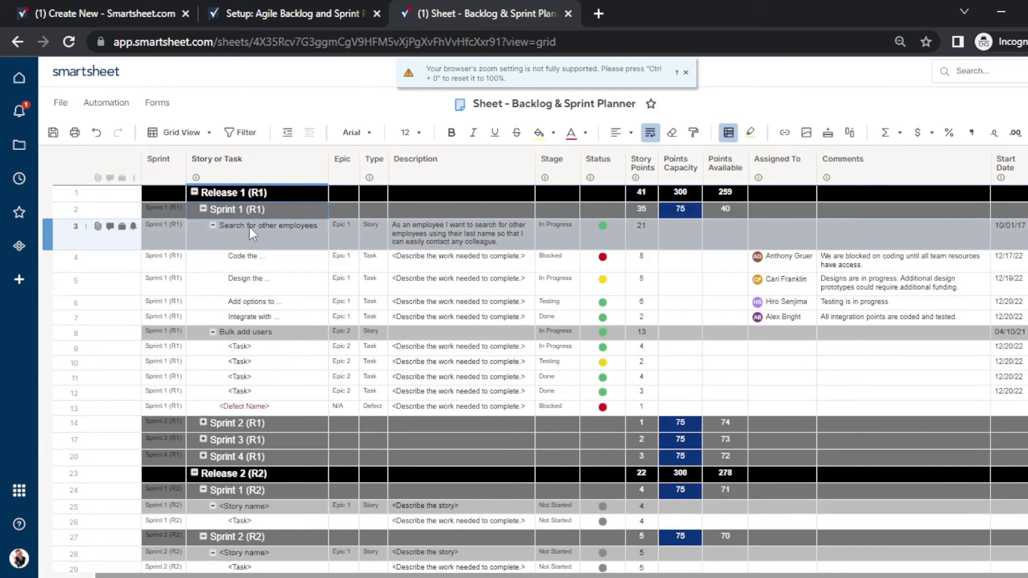
{"action": "left_click", "coordinate": [417, 229]}
{"action": "left_click", "coordinate": [431, 258]}
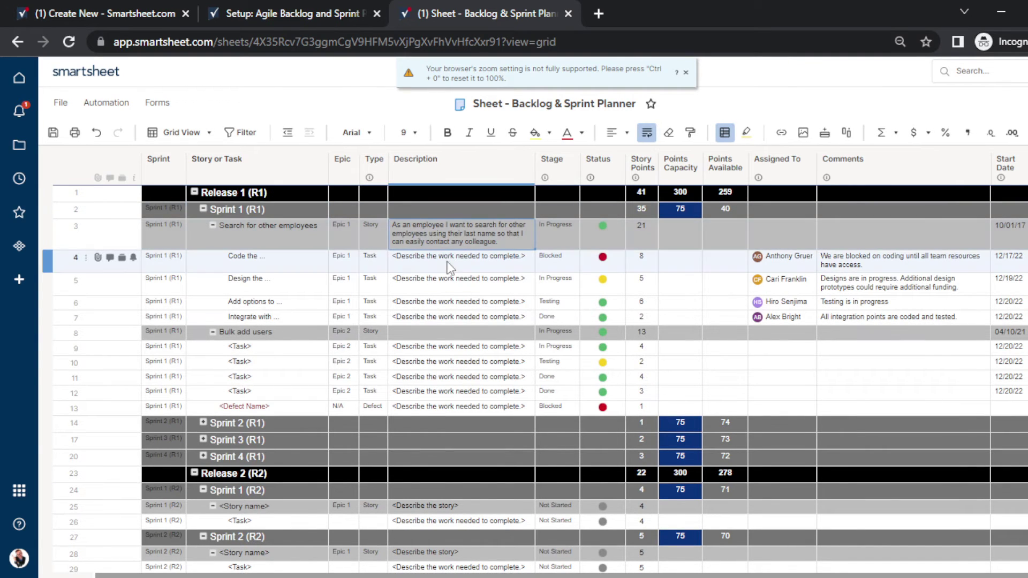
{"action": "left_click", "coordinate": [446, 275]}
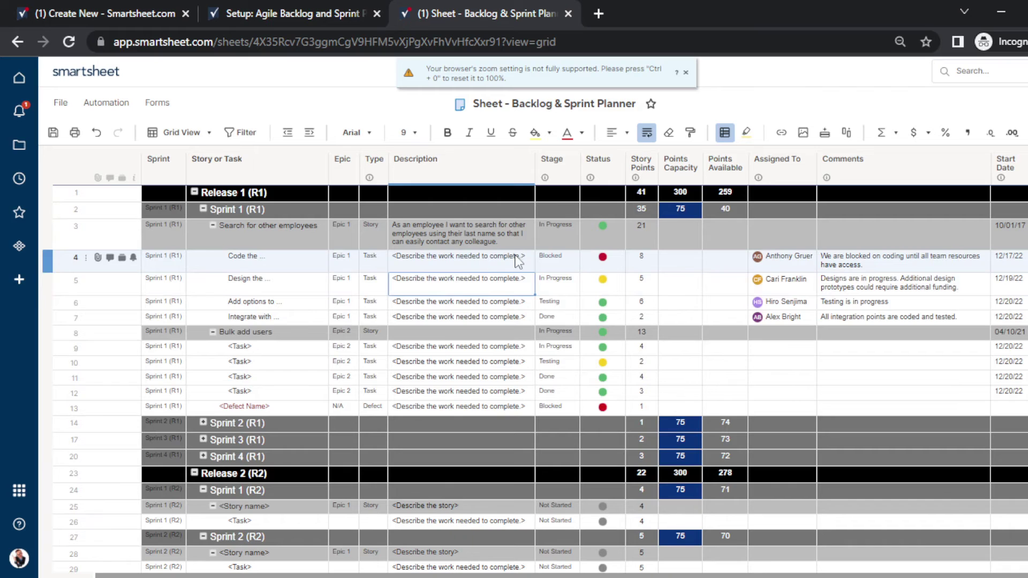
{"action": "left_click", "coordinate": [606, 259]}
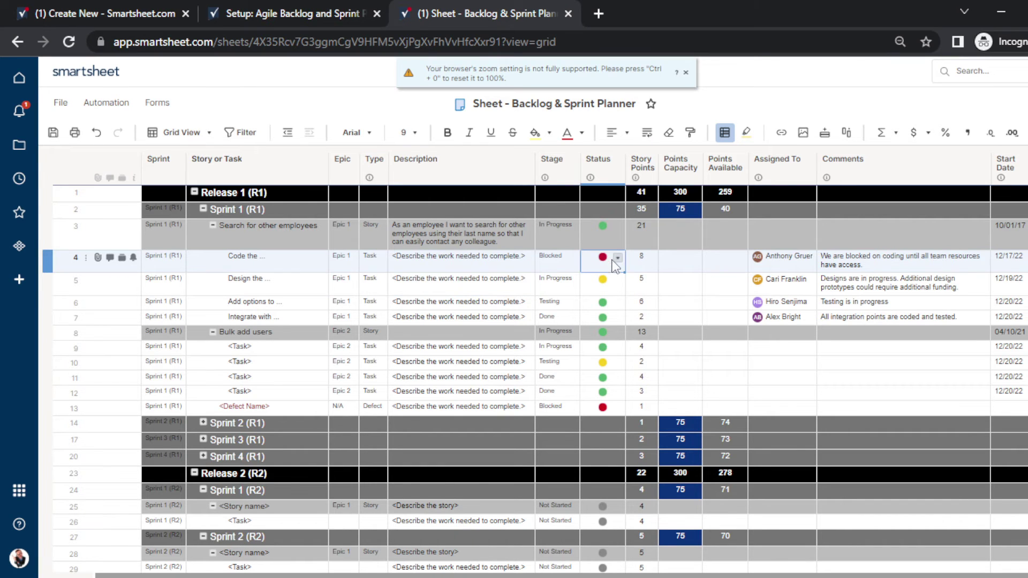
{"action": "left_click", "coordinate": [561, 265]}
{"action": "left_click", "coordinate": [562, 284]}
{"action": "left_click", "coordinate": [562, 306]}
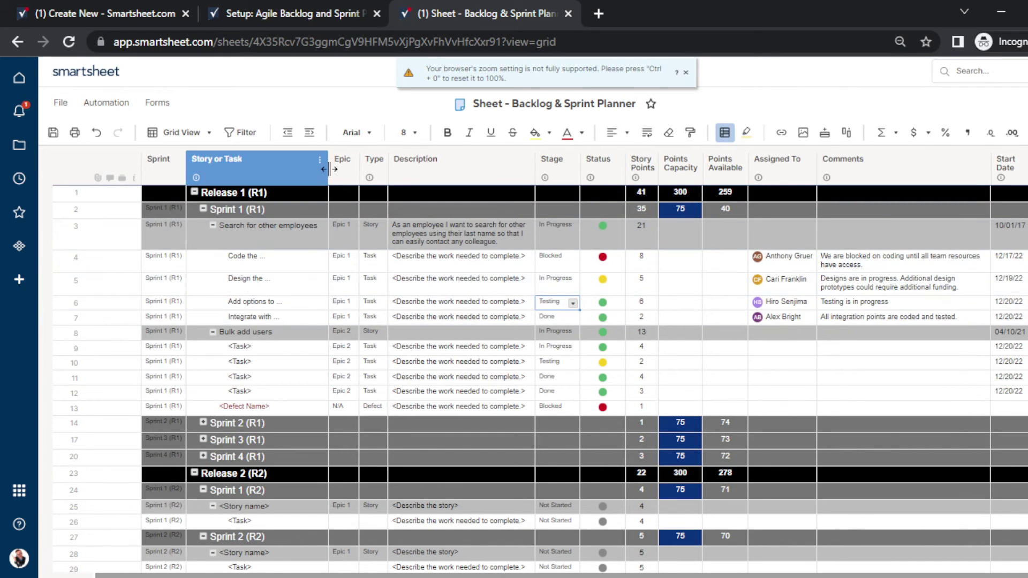
Step: Widen the Story or Task column slightly
{"action": "left_click", "coordinate": [300, 167]}
{"action": "left_click_drag", "start_coordinate": [387, 178], "coordinate": [352, 176]}
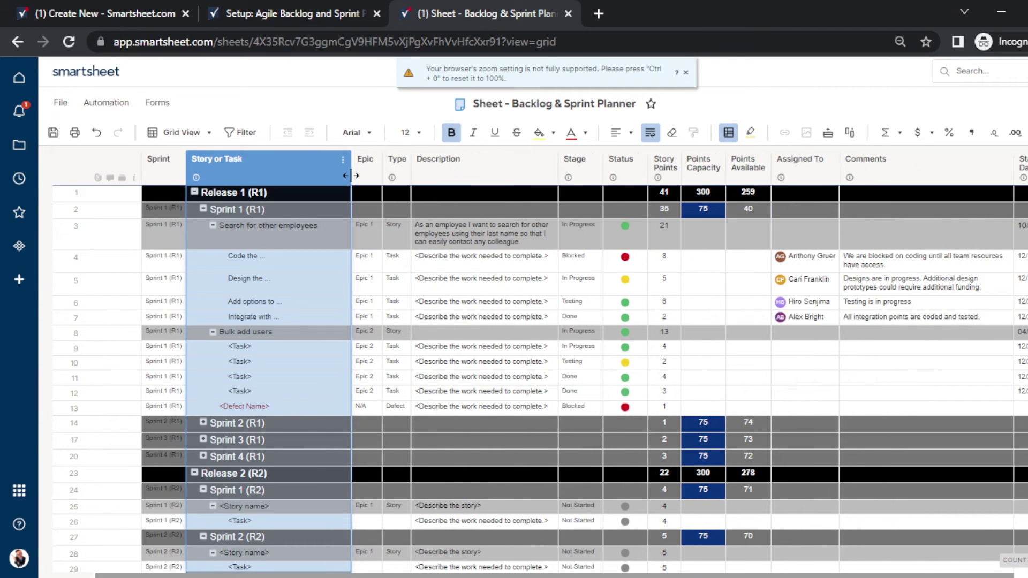
{"action": "left_click", "coordinate": [366, 262]}
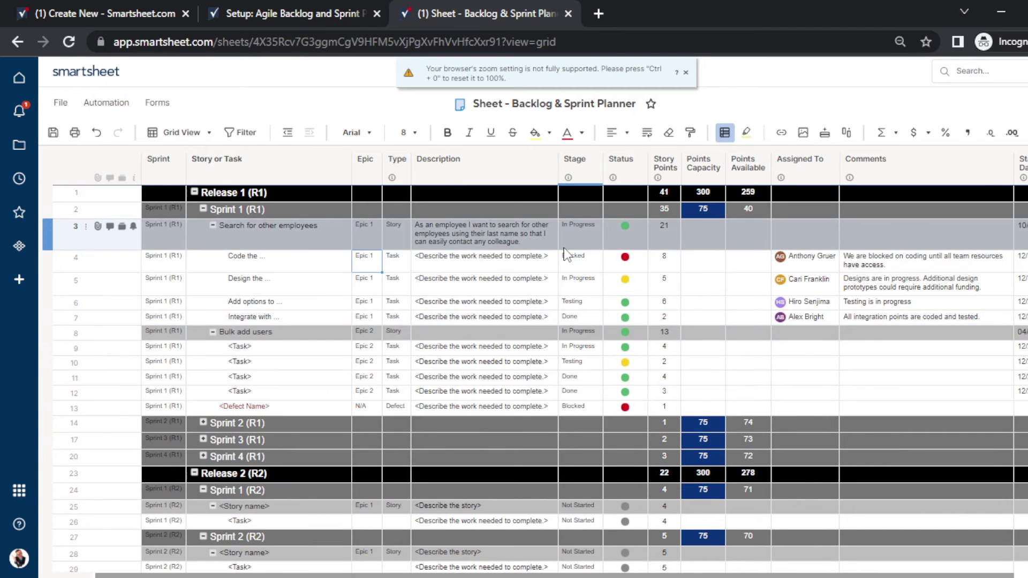
Step: Examine the "Code the ..." task's story points, assignee and comments, the date columns, and the rows down to the product backlog
{"action": "left_click", "coordinate": [662, 256]}
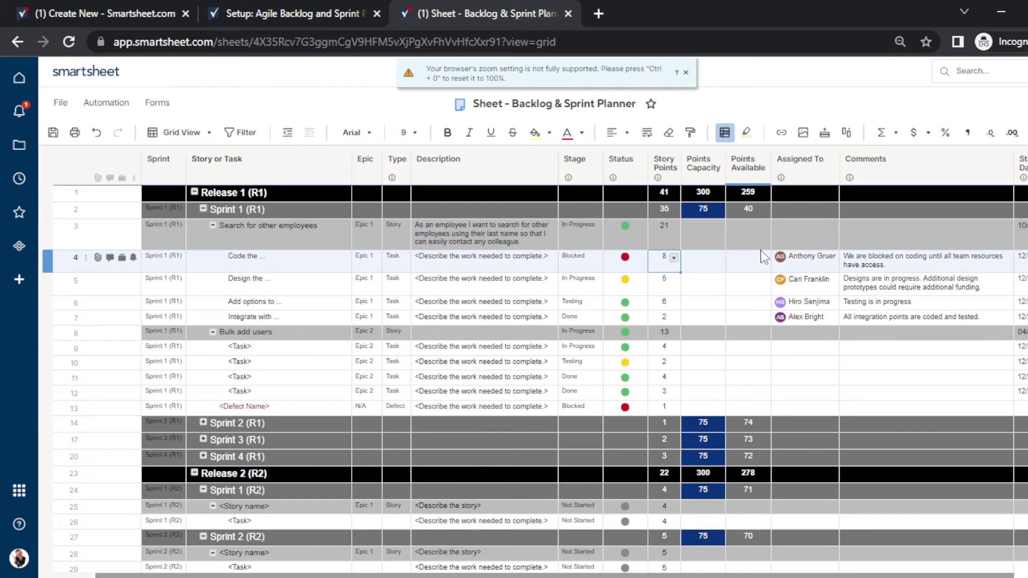
{"action": "left_click", "coordinate": [790, 256]}
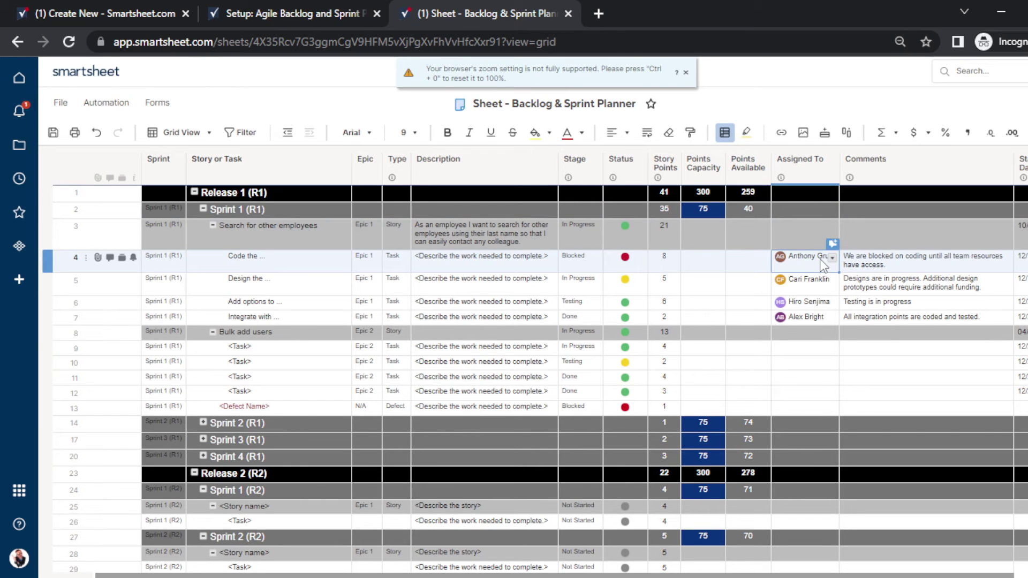
{"action": "left_click", "coordinate": [889, 264]}
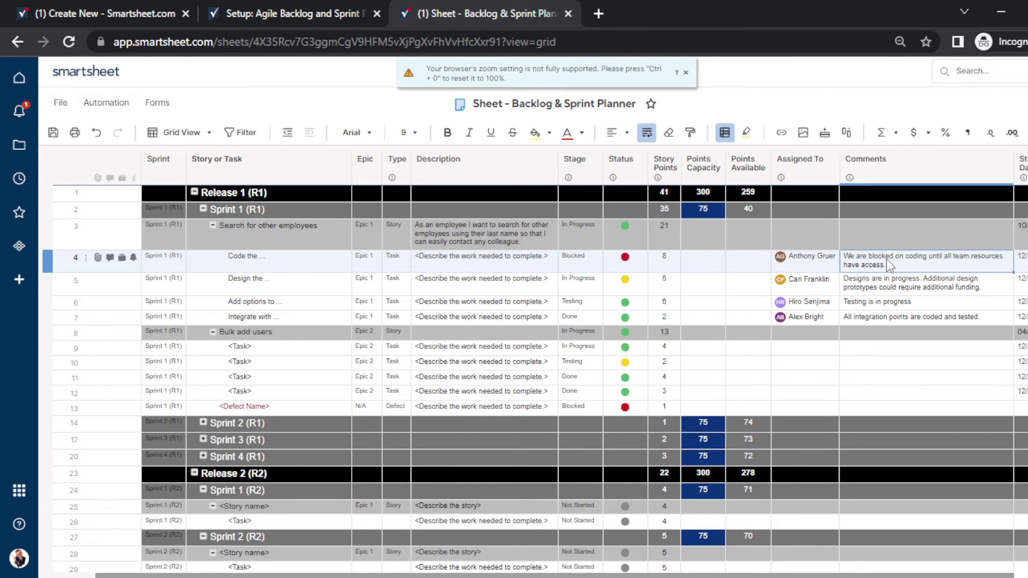
{"action": "left_click_drag", "start_coordinate": [737, 576], "coordinate": [777, 576]}
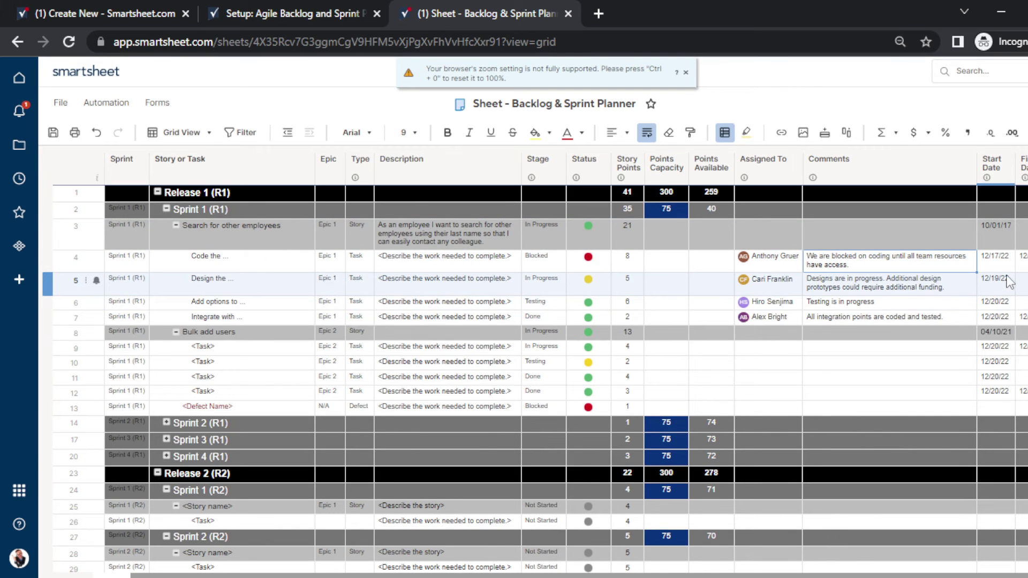
{"action": "left_click", "coordinate": [1003, 248]}
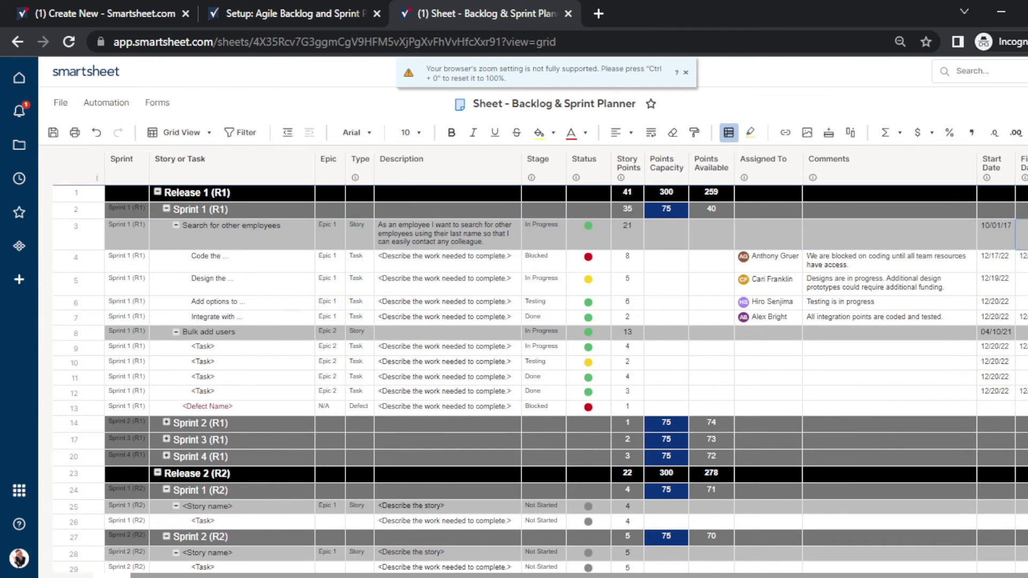
{"action": "scroll", "coordinate": [536, 375], "scroll_direction": "down", "scroll_amount": 10}
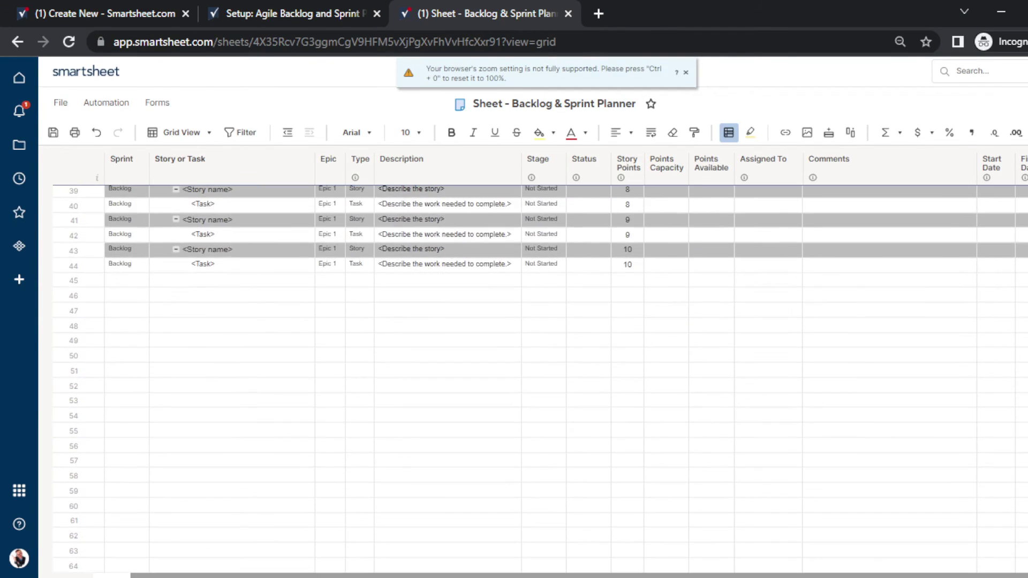
{"action": "scroll", "coordinate": [536, 375], "scroll_direction": "up", "scroll_amount": 10}
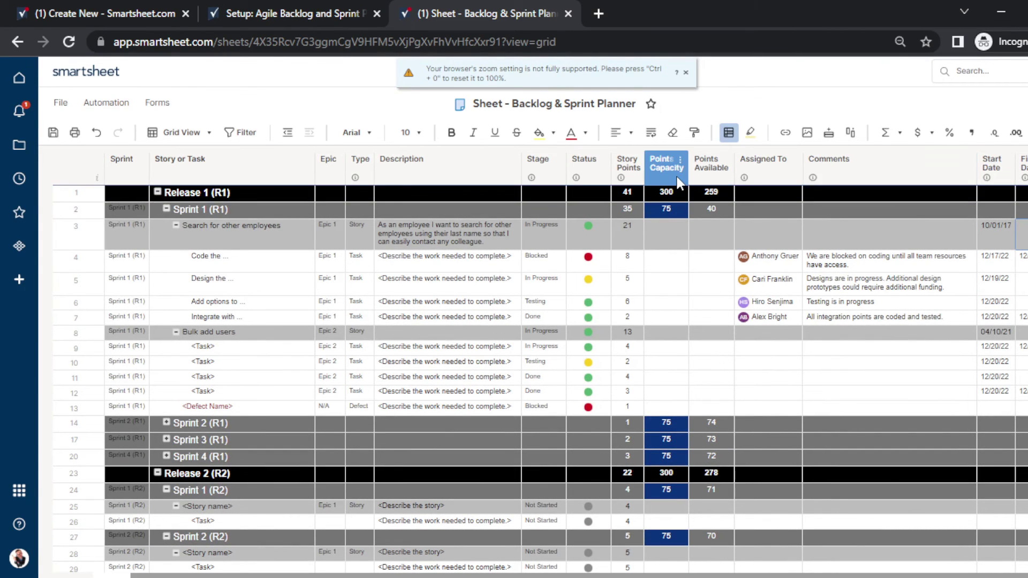
{"action": "left_click", "coordinate": [385, 185]}
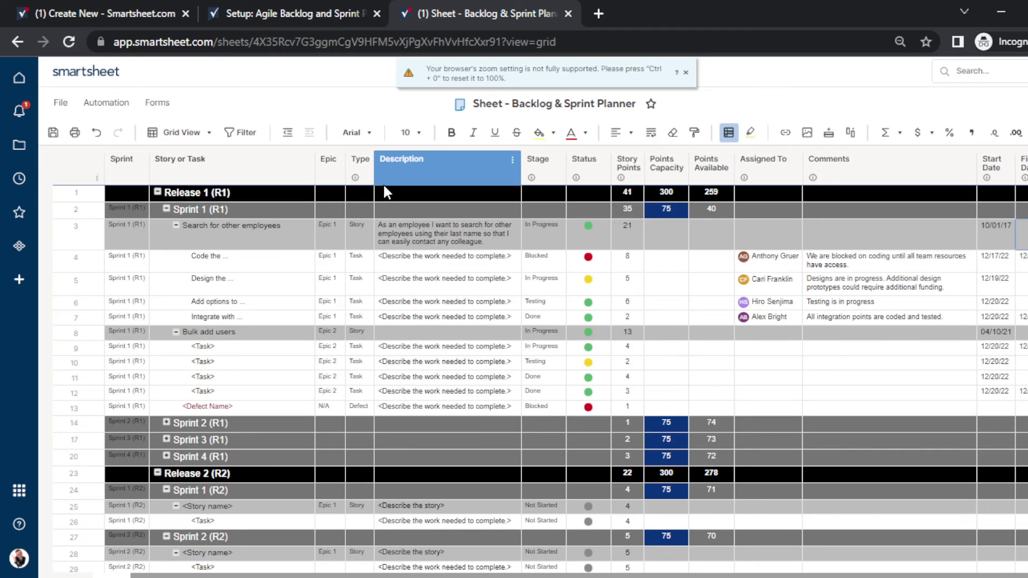
{"action": "left_click", "coordinate": [285, 169]}
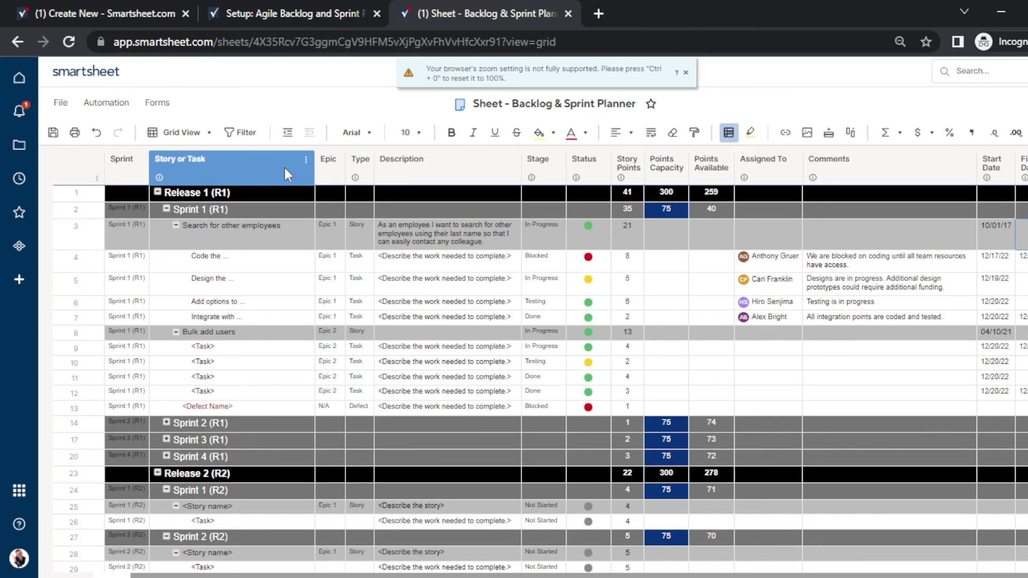
Step: Try to export the Backlog & Sprint Planner sheet to Microsoft Excel
{"action": "left_click", "coordinate": [69, 123]}
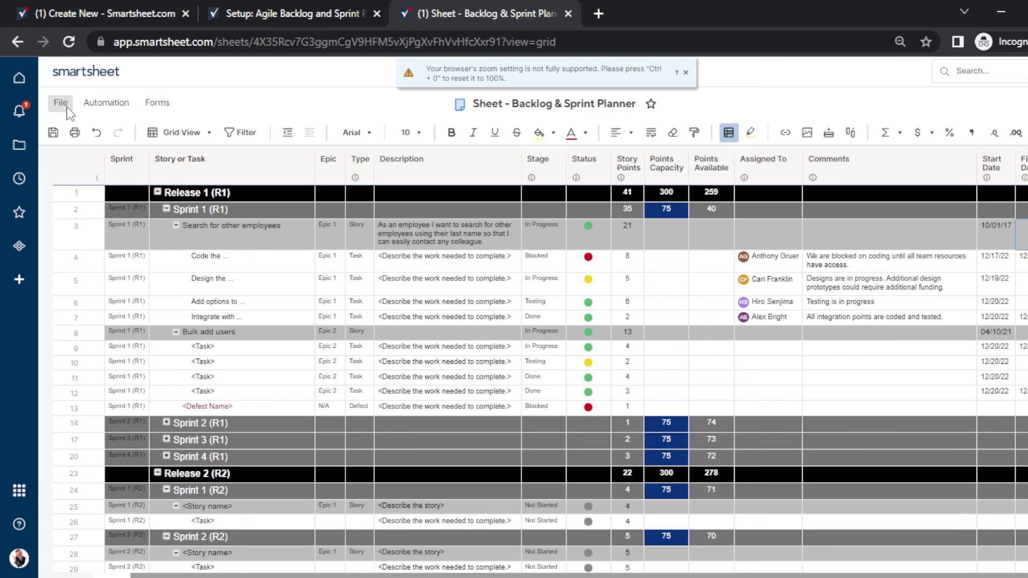
{"action": "left_click", "coordinate": [61, 103]}
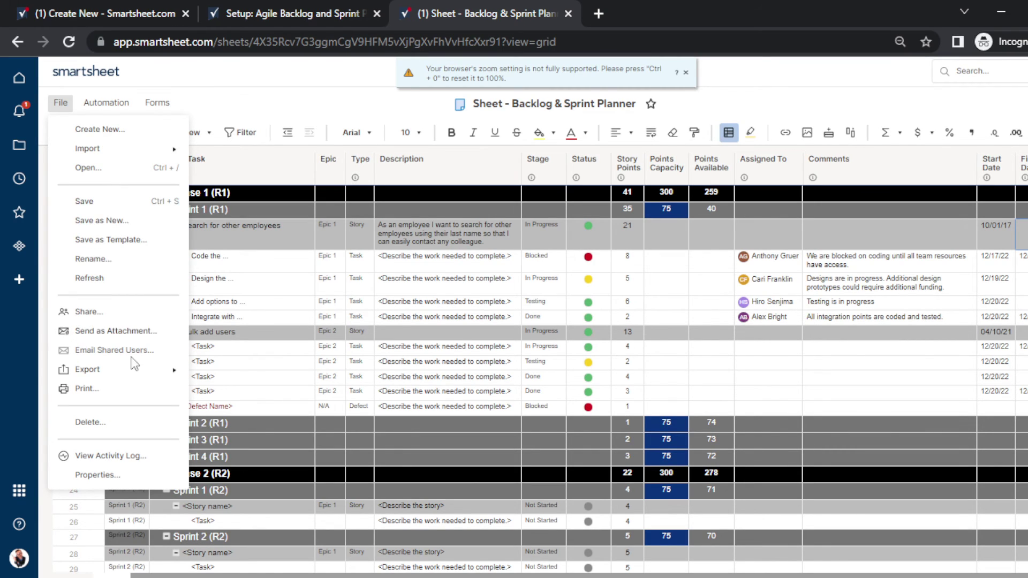
{"action": "mouse_move", "coordinate": [130, 375]}
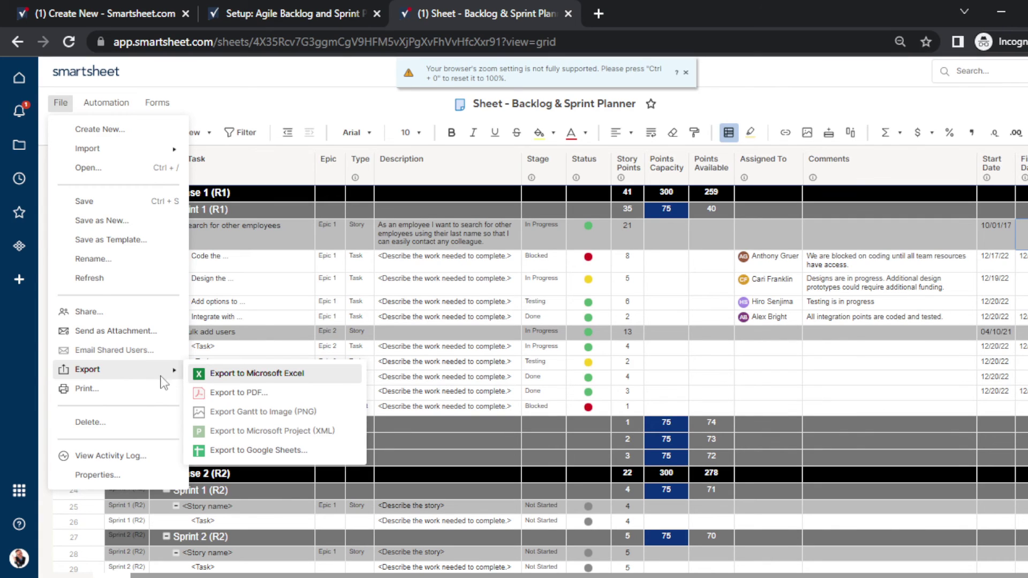
{"action": "left_click", "coordinate": [238, 376]}
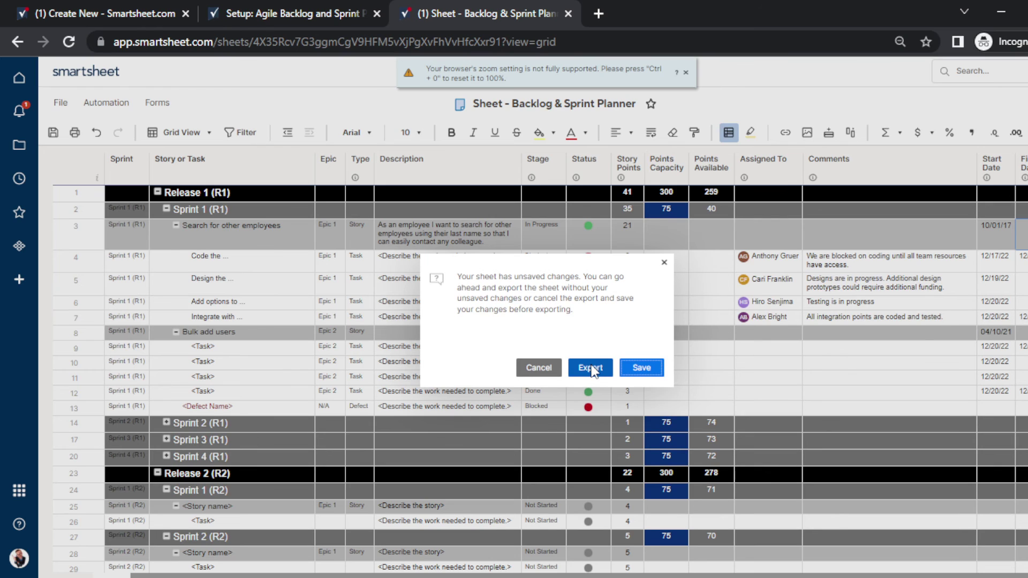
{"action": "left_click", "coordinate": [664, 264]}
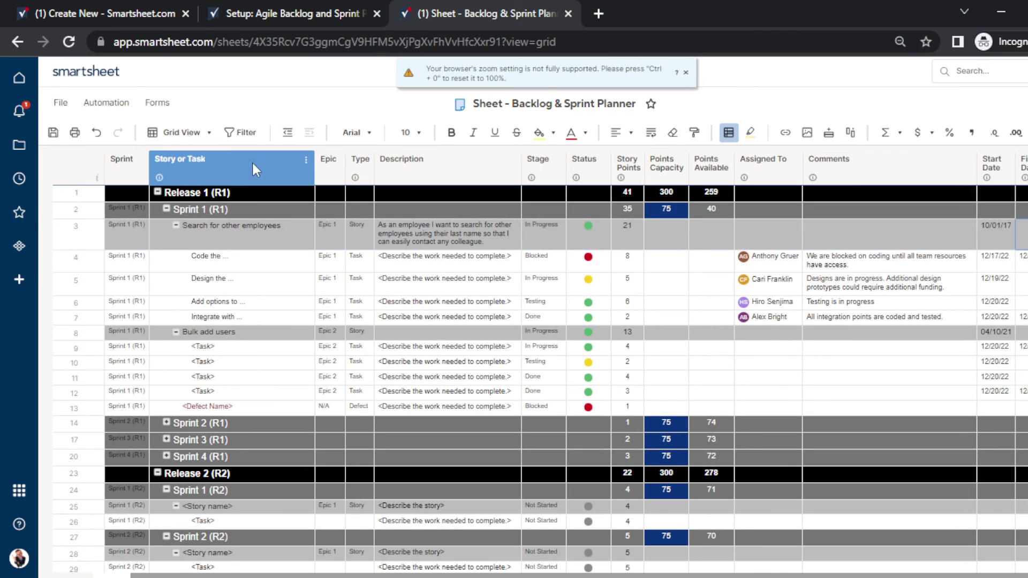
Step: Check the sheet in Card View again, then review its releases and product backlog in Grid View
{"action": "left_click", "coordinate": [198, 136]}
{"action": "left_click", "coordinate": [206, 207]}
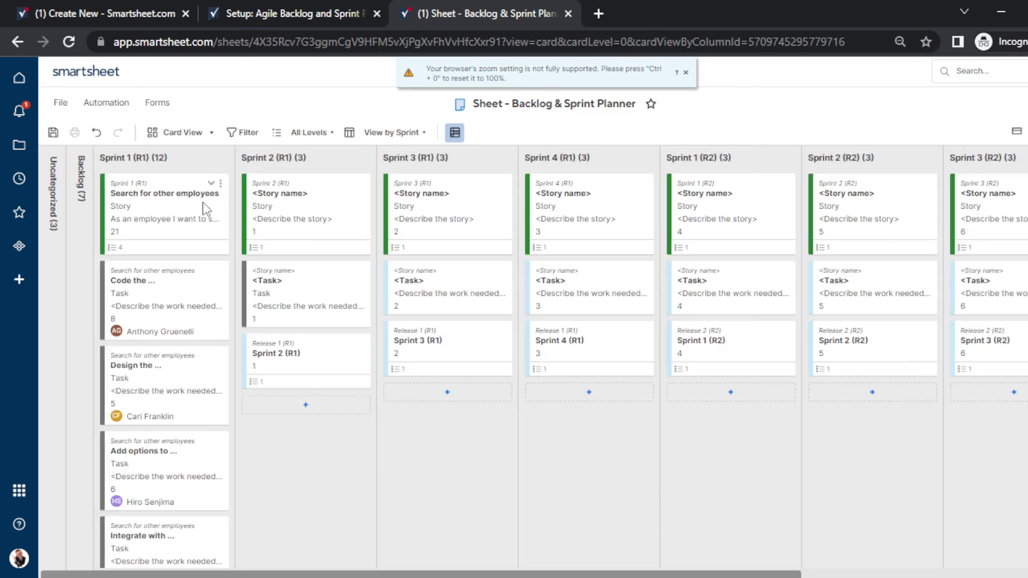
{"action": "left_click", "coordinate": [208, 134]}
{"action": "left_click", "coordinate": [198, 159]}
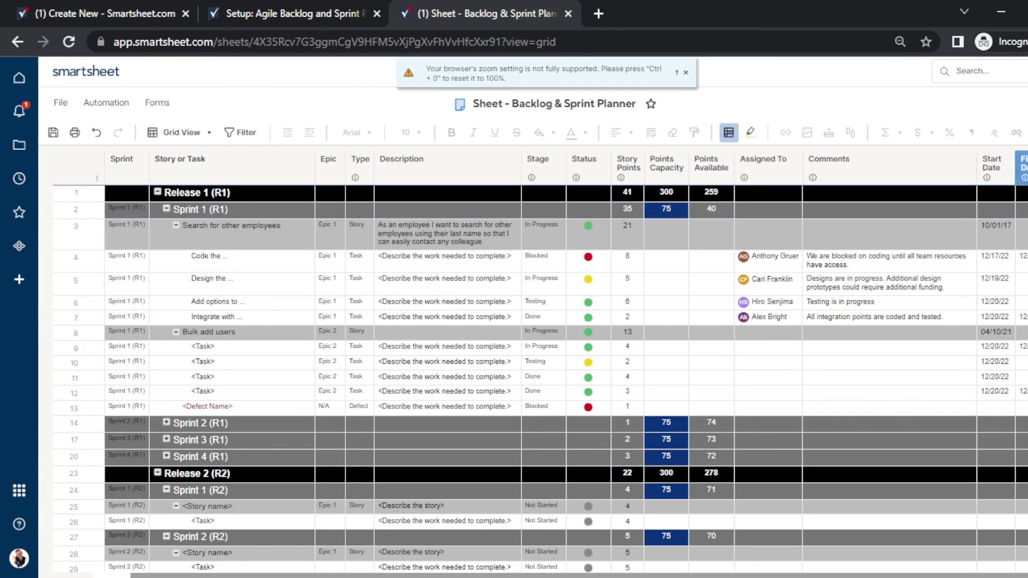
{"action": "scroll", "coordinate": [536, 375], "scroll_direction": "down", "scroll_amount": 10}
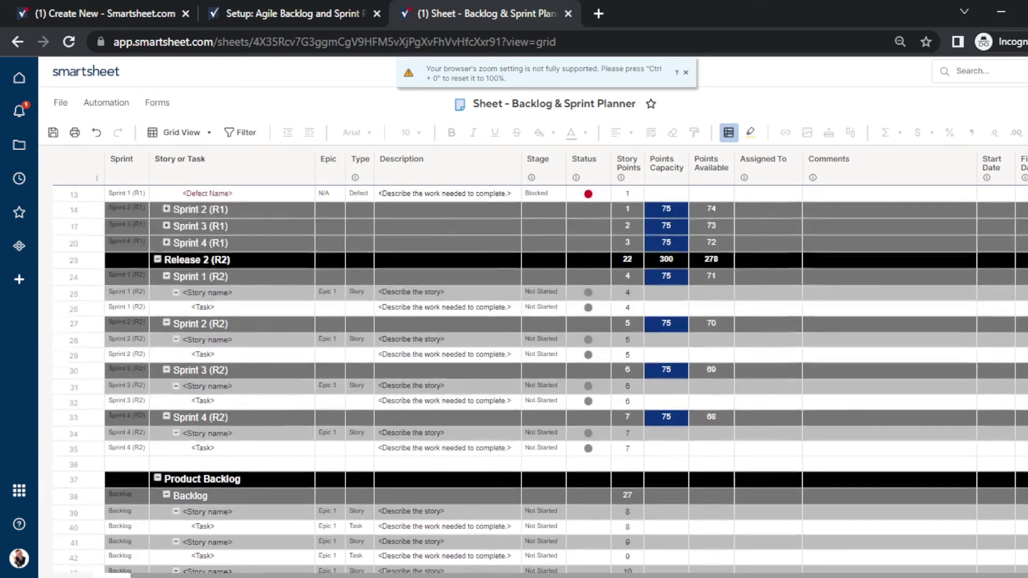
{"action": "scroll", "coordinate": [536, 375], "scroll_direction": "up", "scroll_amount": 10}
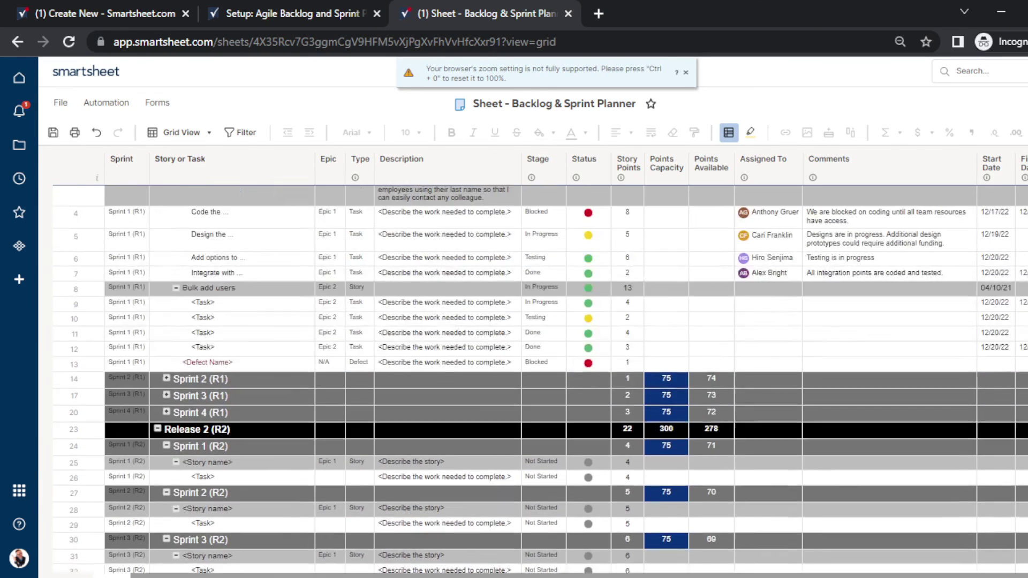